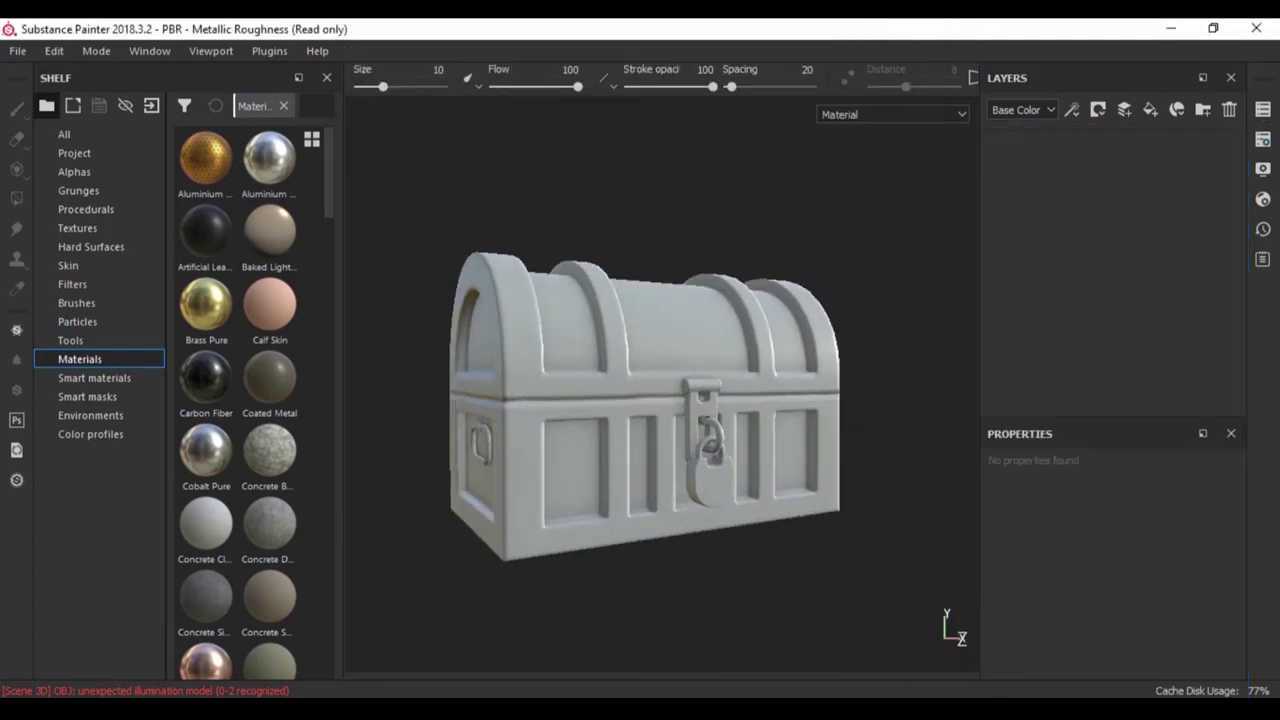
- Save the chest project under the new name 'treasure'
{"action": "key", "text": "ctrl+s"}
{"action": "type", "text": "treasure_"}
{"action": "key", "text": "Return"}
{"action": "type", "text": "wooden"}
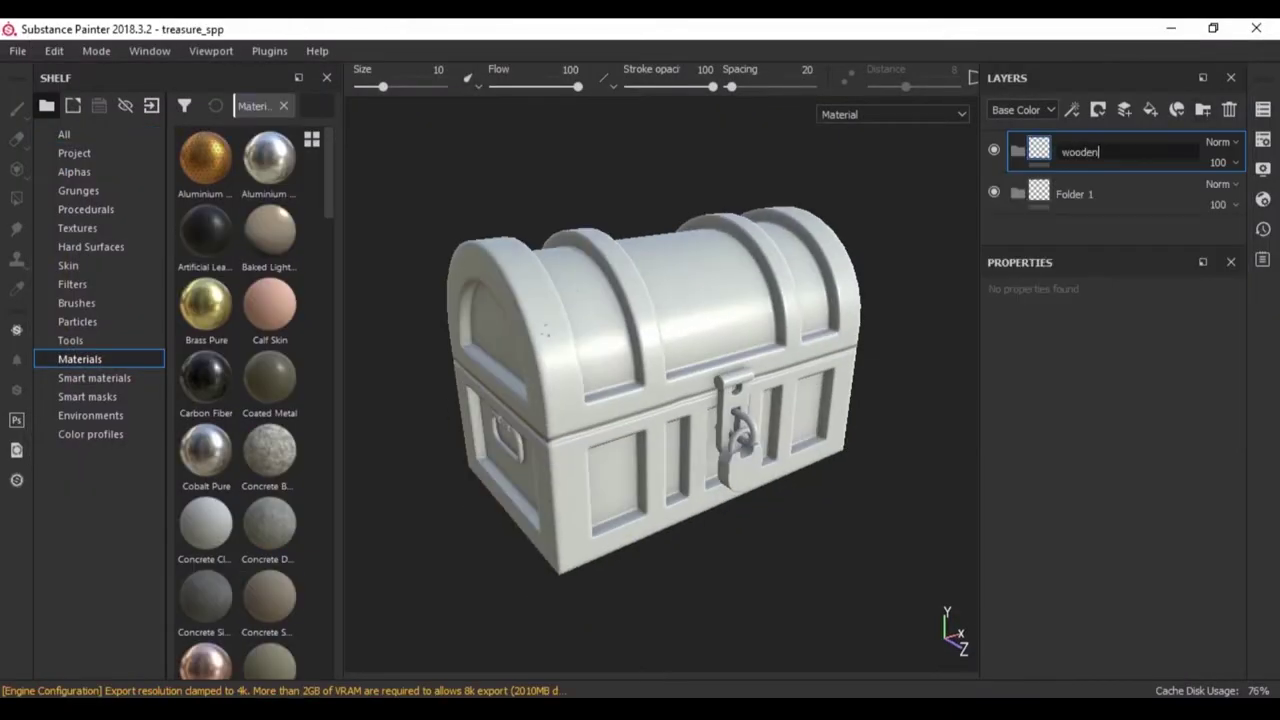
- Add a Wood Rough fill layer in the wooden folder, masked to the planks with polygon fill
{"action": "left_click", "coordinate": [1150, 109]}
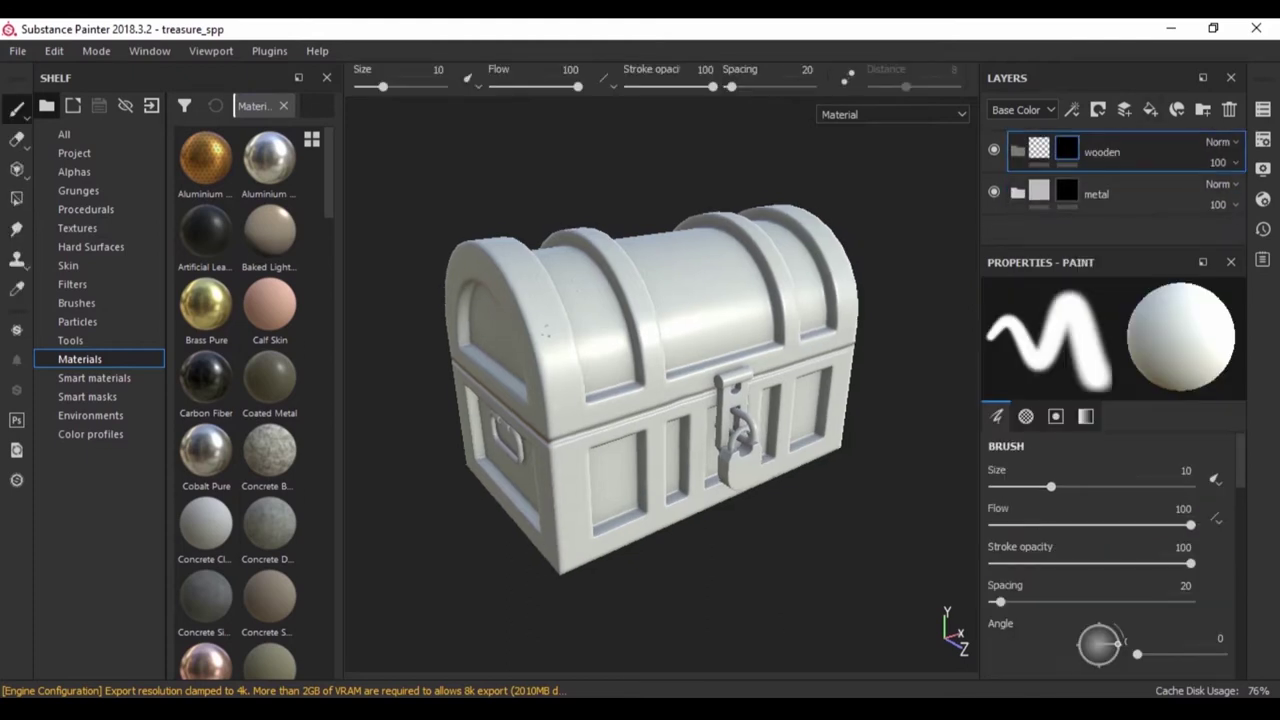
{"action": "key", "text": "4"}
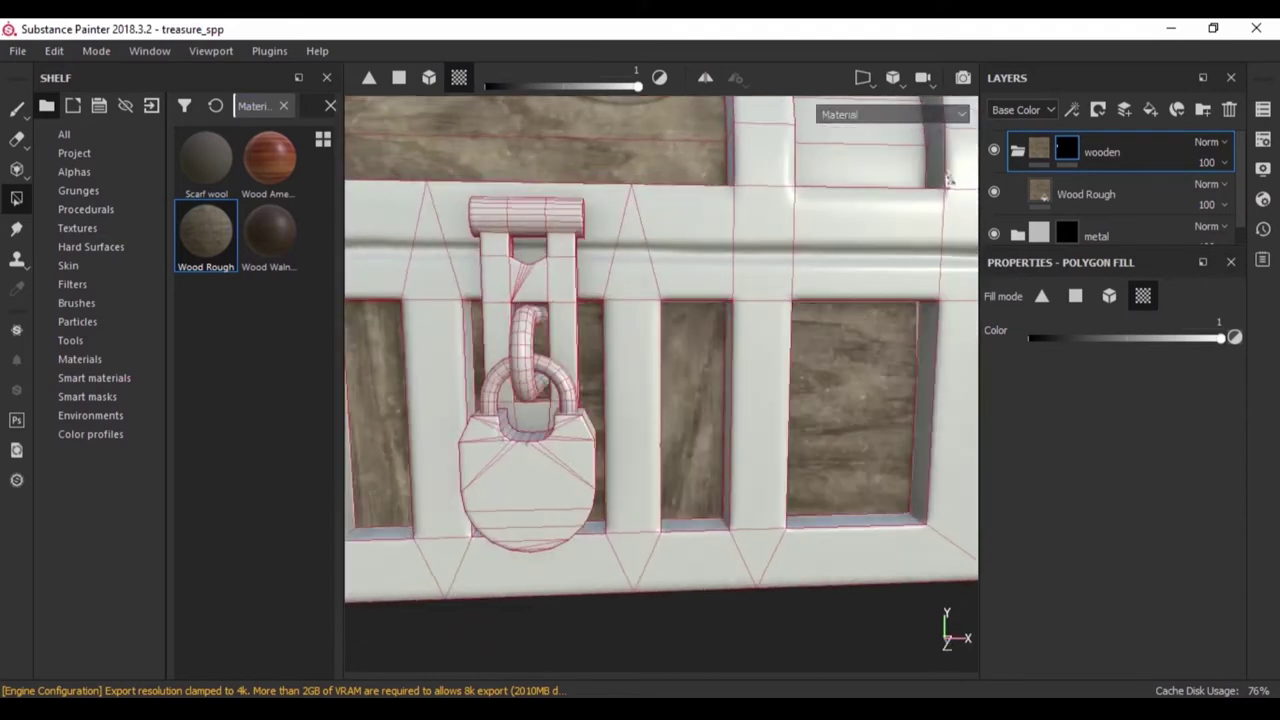
{"action": "left_click_drag", "start_coordinate": [660, 380], "coordinate": [560, 380], "text": "alt"}
{"action": "left_click", "coordinate": [1085, 194]}
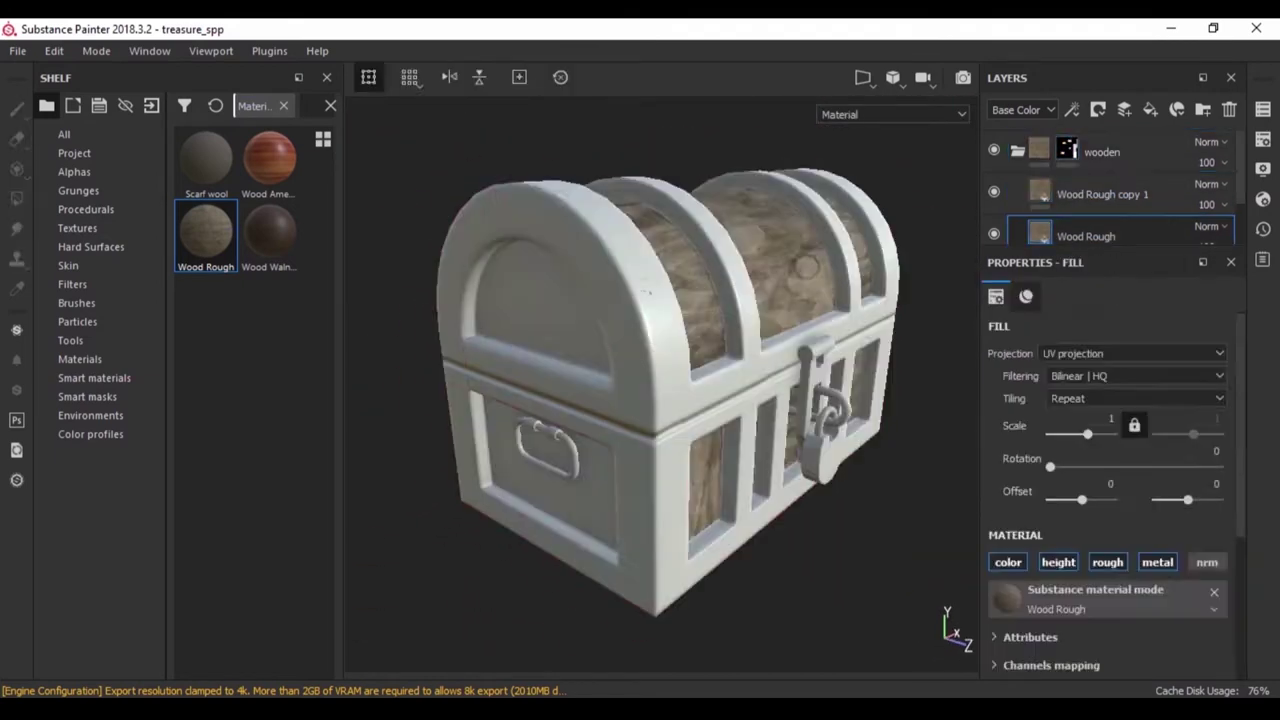
- Duplicate the Wood Rough layer and select the Wood Rough copy 1 layer
{"action": "right_click", "coordinate": [1066, 151]}
{"action": "left_click", "coordinate": [1100, 428]}
{"action": "left_click", "coordinate": [1066, 234]}
{"action": "left_click", "coordinate": [1120, 194]}
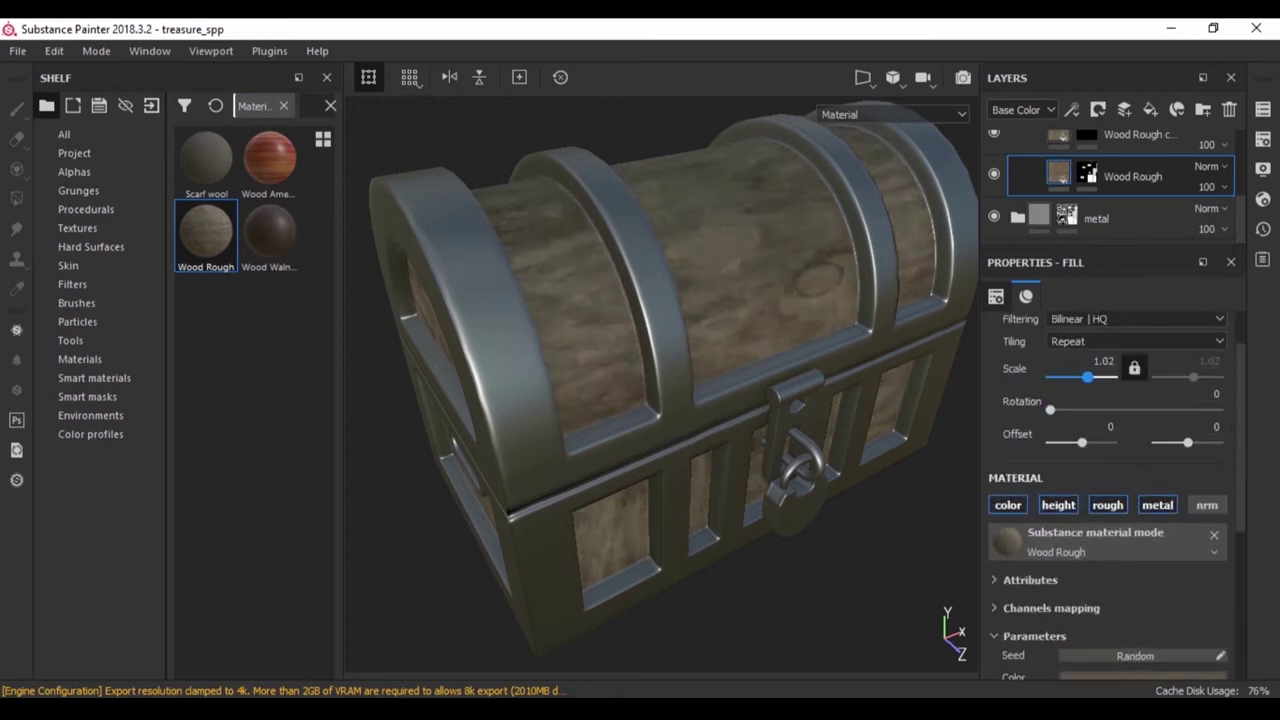
- Polygon-mask the metal base fill and give the grunge layer a smart-mask generator
{"action": "key", "text": "4"}
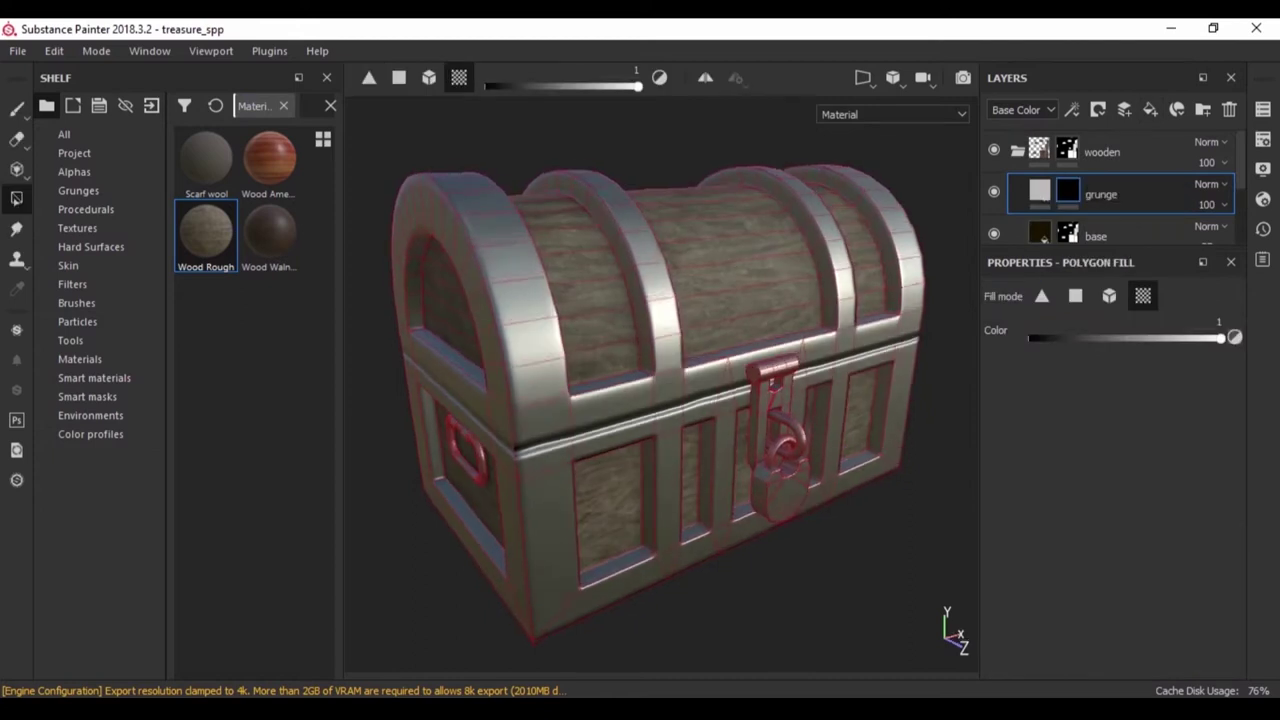
{"action": "left_click", "coordinate": [87, 396]}
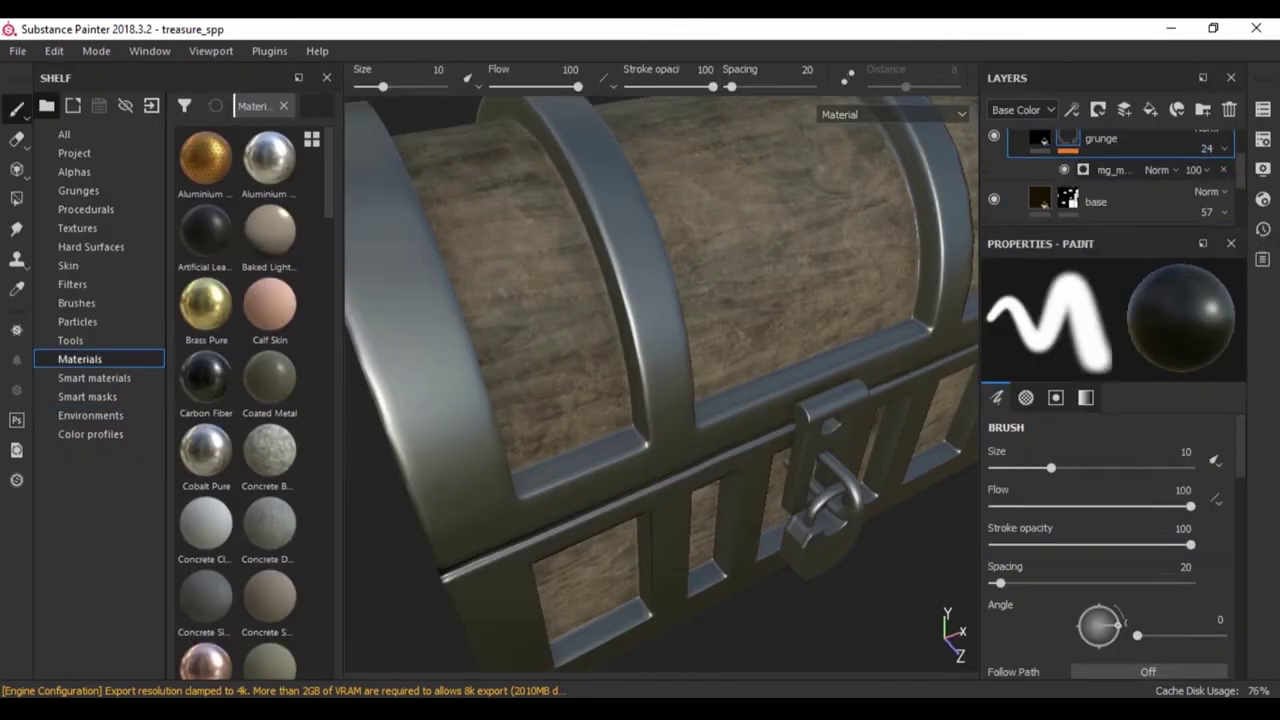
{"action": "left_click", "coordinate": [1110, 169]}
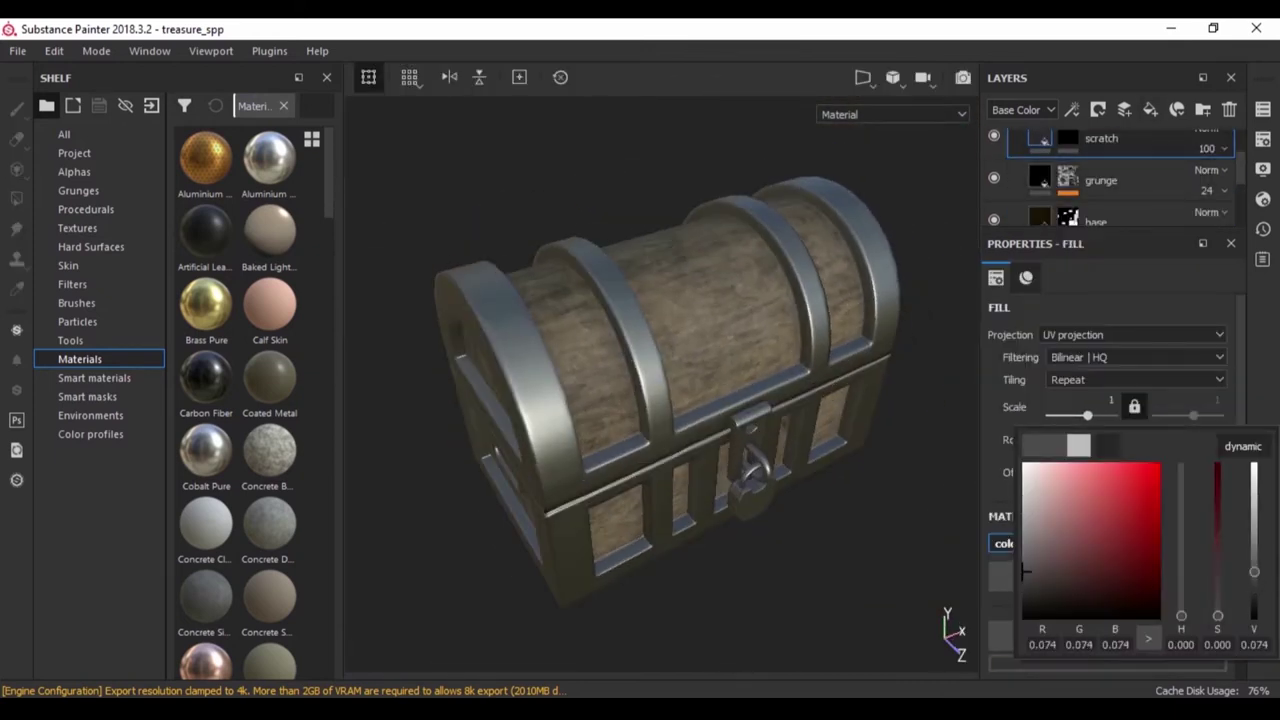
{"action": "left_click", "coordinate": [90, 415]}
{"action": "left_click", "coordinate": [87, 396]}
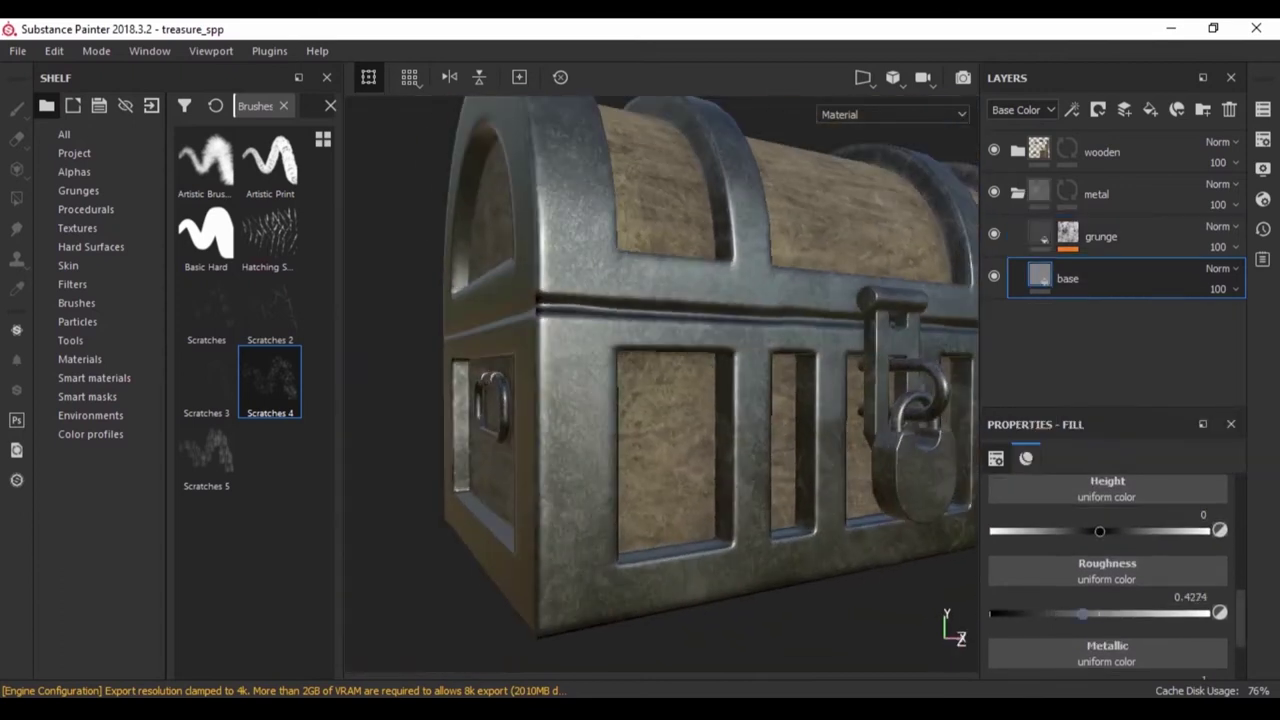
- Apply the Edges Scratches smart mask to a new fill layer named scratch
{"action": "left_click", "coordinate": [1100, 236]}
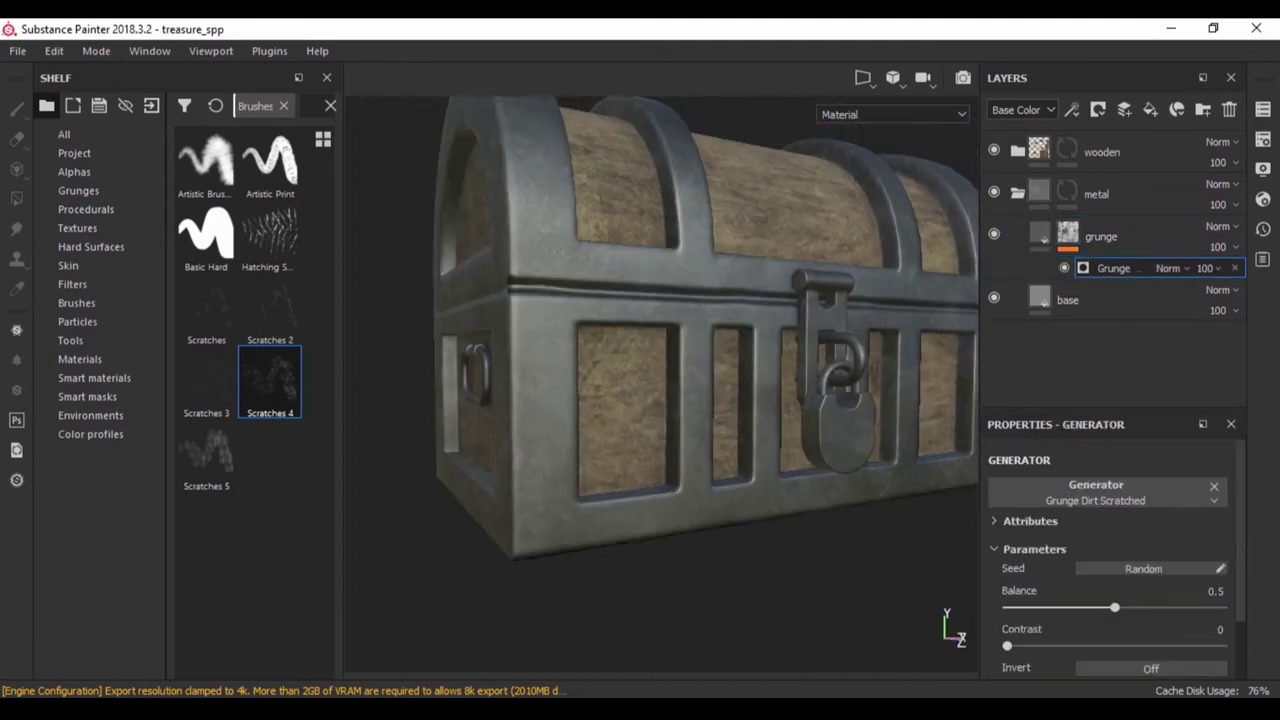
{"action": "scroll", "coordinate": [1110, 560], "scroll_direction": "down", "scroll_amount": 2}
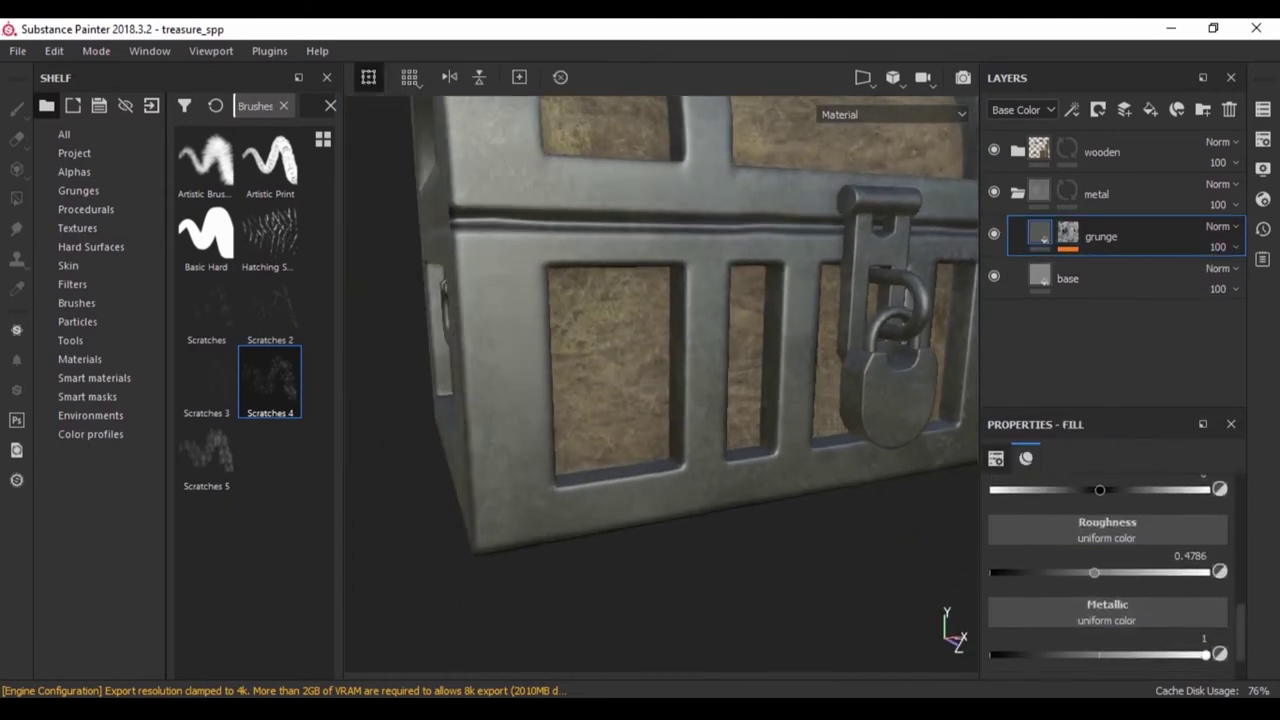
{"action": "type", "text": "scratch"}
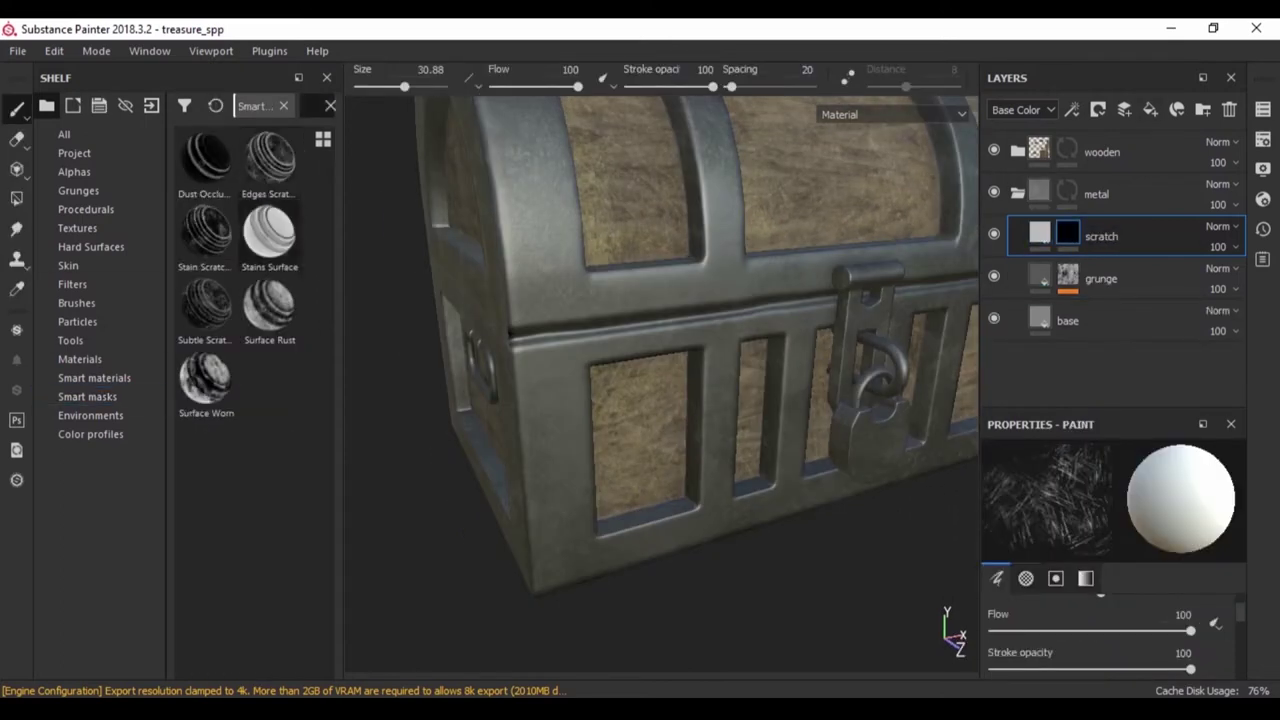
{"action": "left_click_drag", "start_coordinate": [268, 160], "coordinate": [1067, 233]}
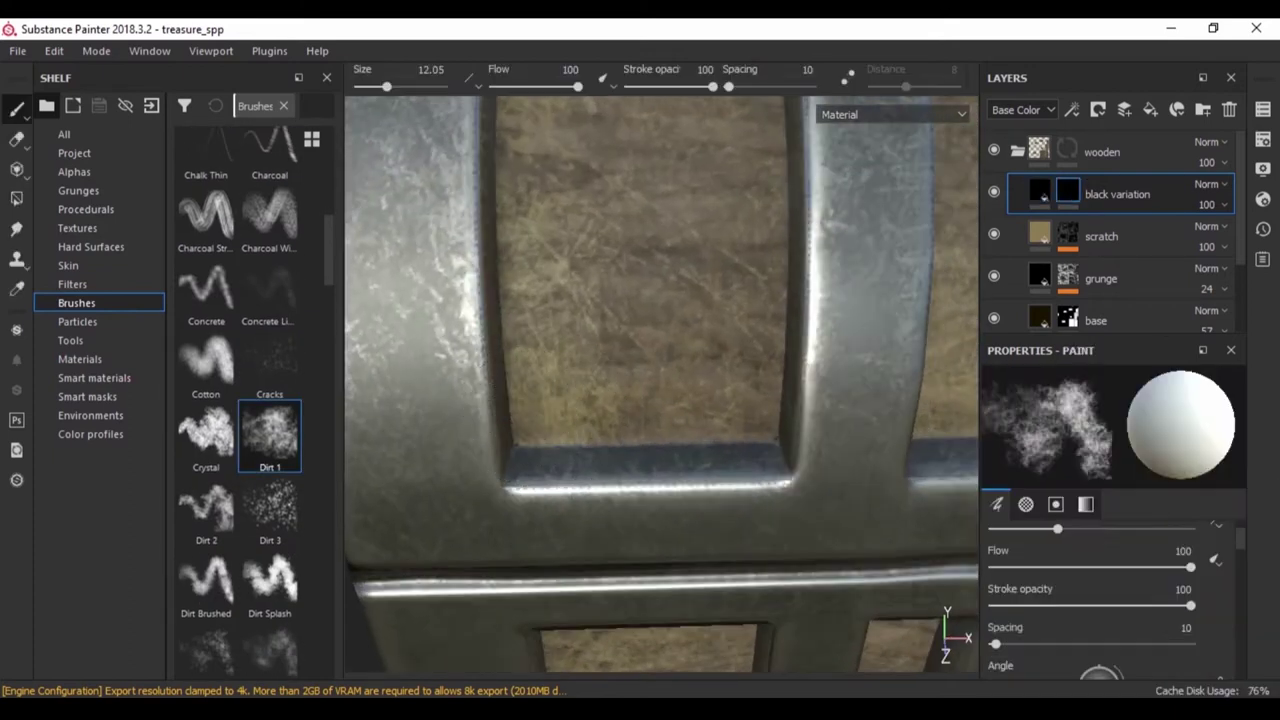
- Paint Dirt 1 patches on the chest's sides with the brush enlarged to about 30
{"action": "scroll", "coordinate": [630, 290], "scroll_direction": "down", "scroll_amount": 5}
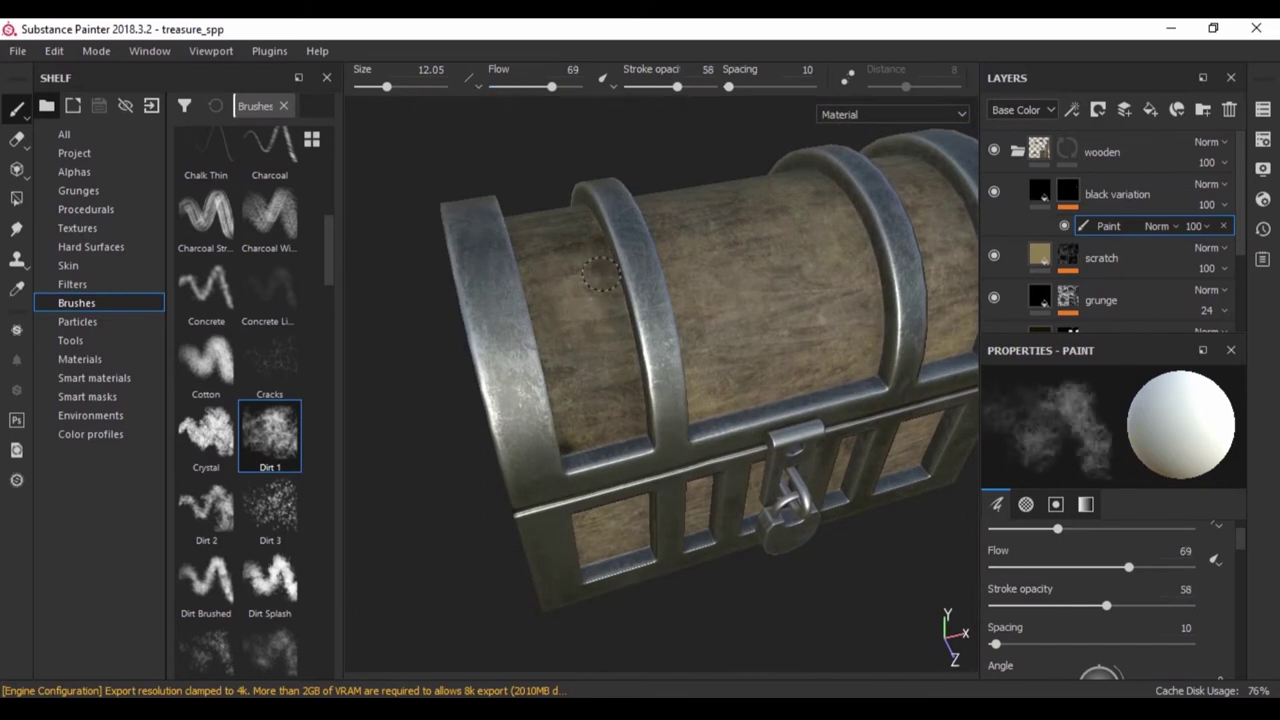
{"action": "left_click_drag", "start_coordinate": [600, 272], "coordinate": [575, 393], "text": "alt"}
{"action": "mouse_move", "coordinate": [673, 355]}
{"action": "left_mouse_down", "text": "alt"}
{"action": "mouse_move", "coordinate": [705, 208]}
{"action": "mouse_move", "coordinate": [715, 355]}
{"action": "left_mouse_up", "text": "alt"}
{"action": "left_click_drag", "start_coordinate": [704, 490], "coordinate": [549, 262], "text": "alt"}
{"action": "left_click_drag", "start_coordinate": [671, 463], "coordinate": [683, 383], "text": "alt"}
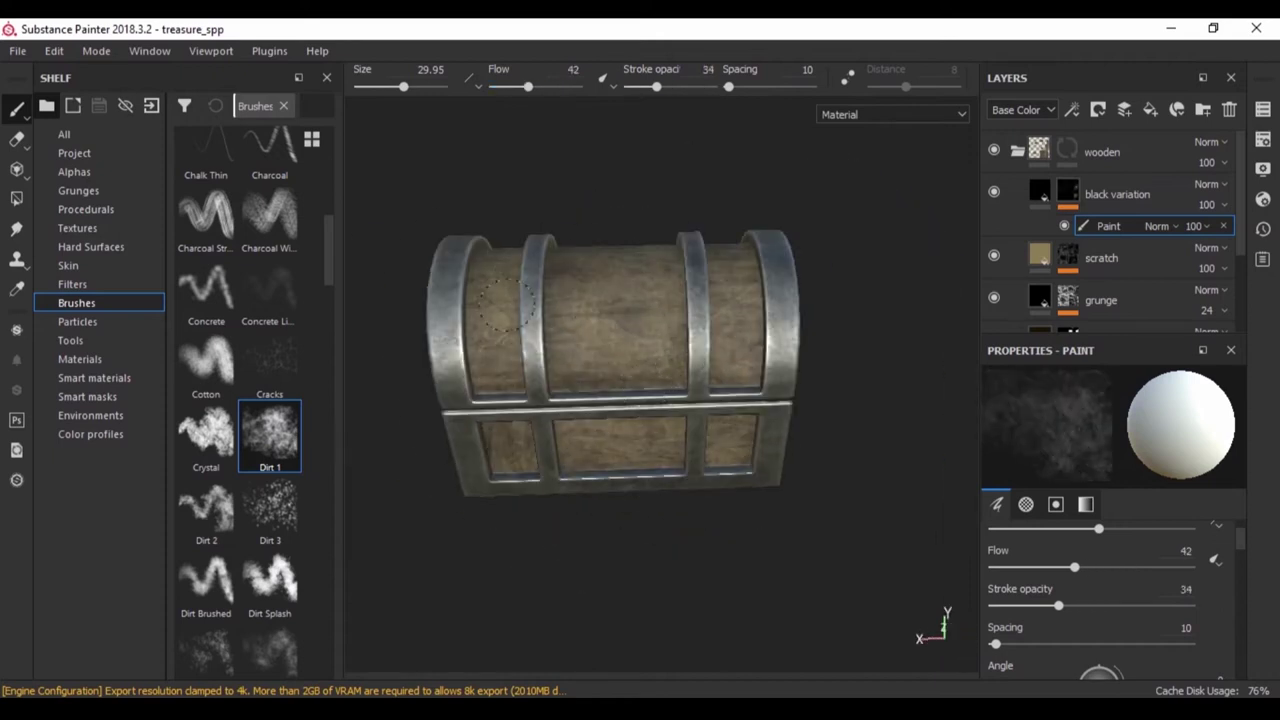
{"action": "mouse_move", "coordinate": [608, 259]}
{"action": "left_mouse_down", "text": "alt"}
{"action": "mouse_move", "coordinate": [829, 109]}
{"action": "mouse_move", "coordinate": [676, 228]}
{"action": "mouse_move", "coordinate": [578, 350]}
{"action": "mouse_move", "coordinate": [588, 375]}
{"action": "left_mouse_up", "text": "alt"}
- Set the Paint effect opacity to 100 and paint dirt around the front clasp with a size-22 brush
{"action": "left_click_drag", "start_coordinate": [1248, 259], "coordinate": [1272, 259]}
{"action": "scroll", "coordinate": [638, 400], "scroll_direction": "up", "scroll_amount": 3}
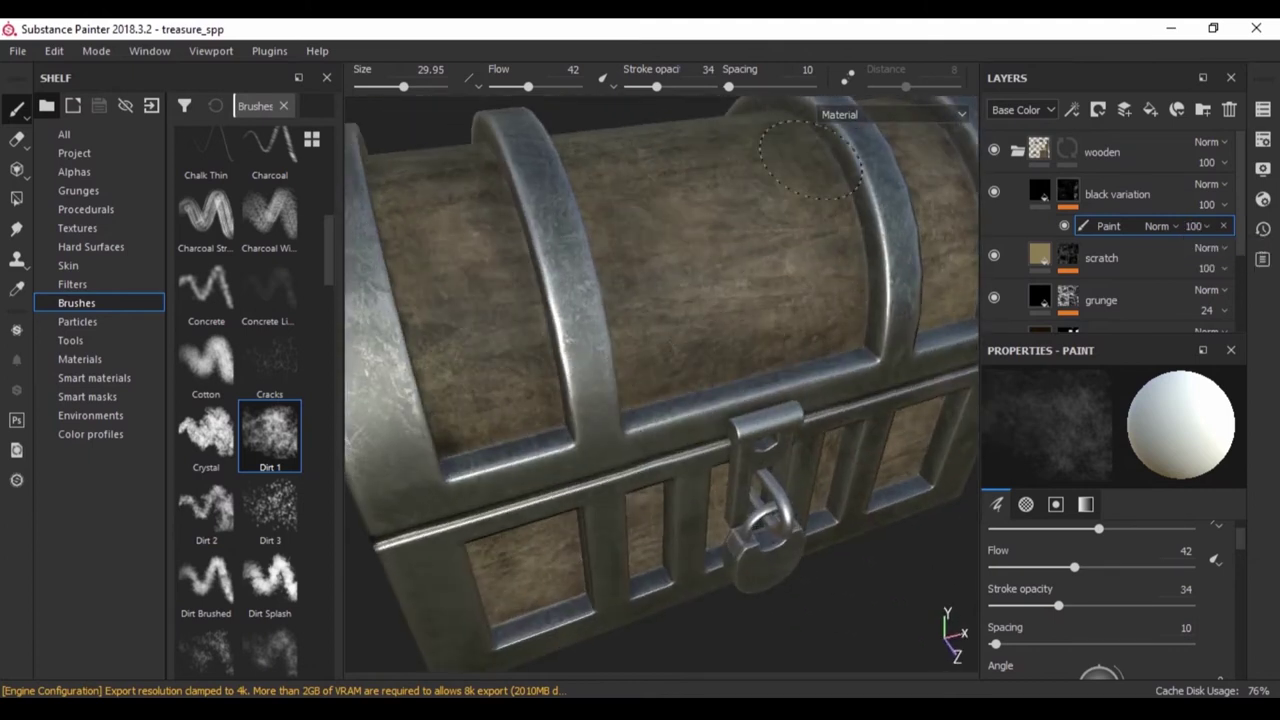
{"action": "left_click_drag", "start_coordinate": [810, 160], "coordinate": [760, 240], "text": "alt"}
{"action": "scroll", "coordinate": [700, 325], "scroll_direction": "up", "scroll_amount": 5}
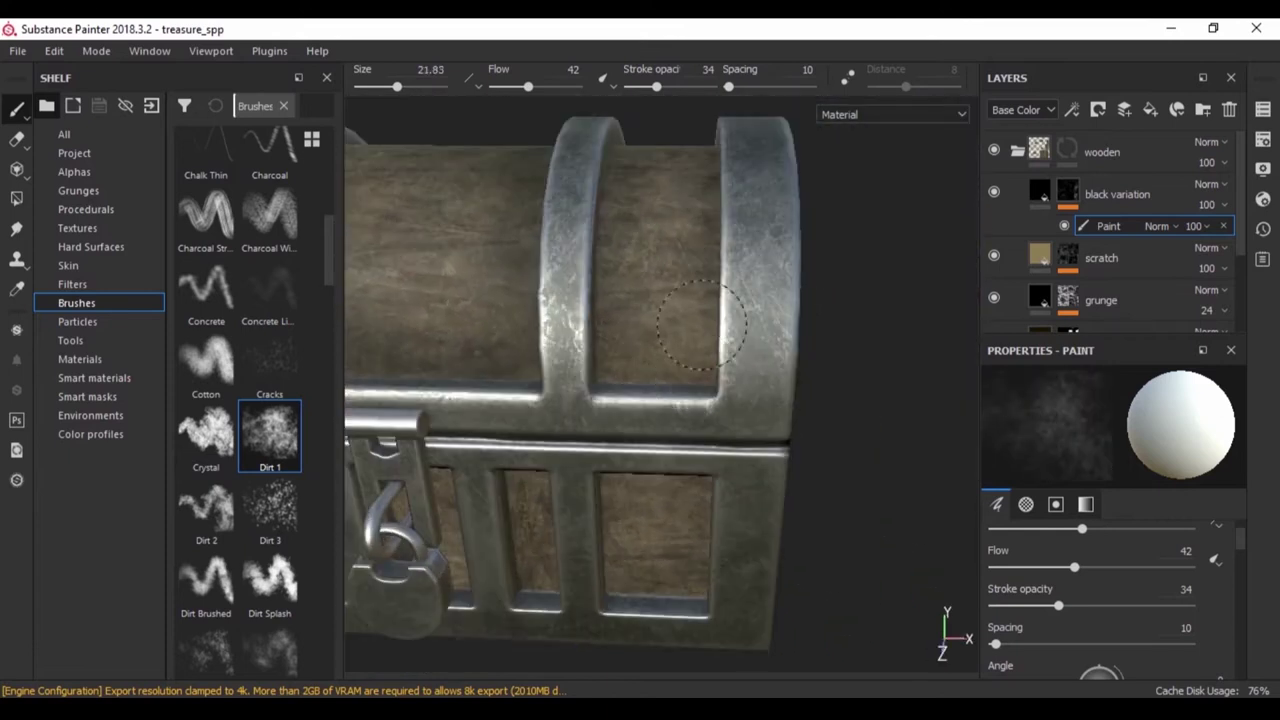
{"action": "left_click_drag", "start_coordinate": [700, 325], "coordinate": [512, 345], "text": "alt"}
{"action": "scroll", "coordinate": [775, 270], "scroll_direction": "down", "scroll_amount": 5}
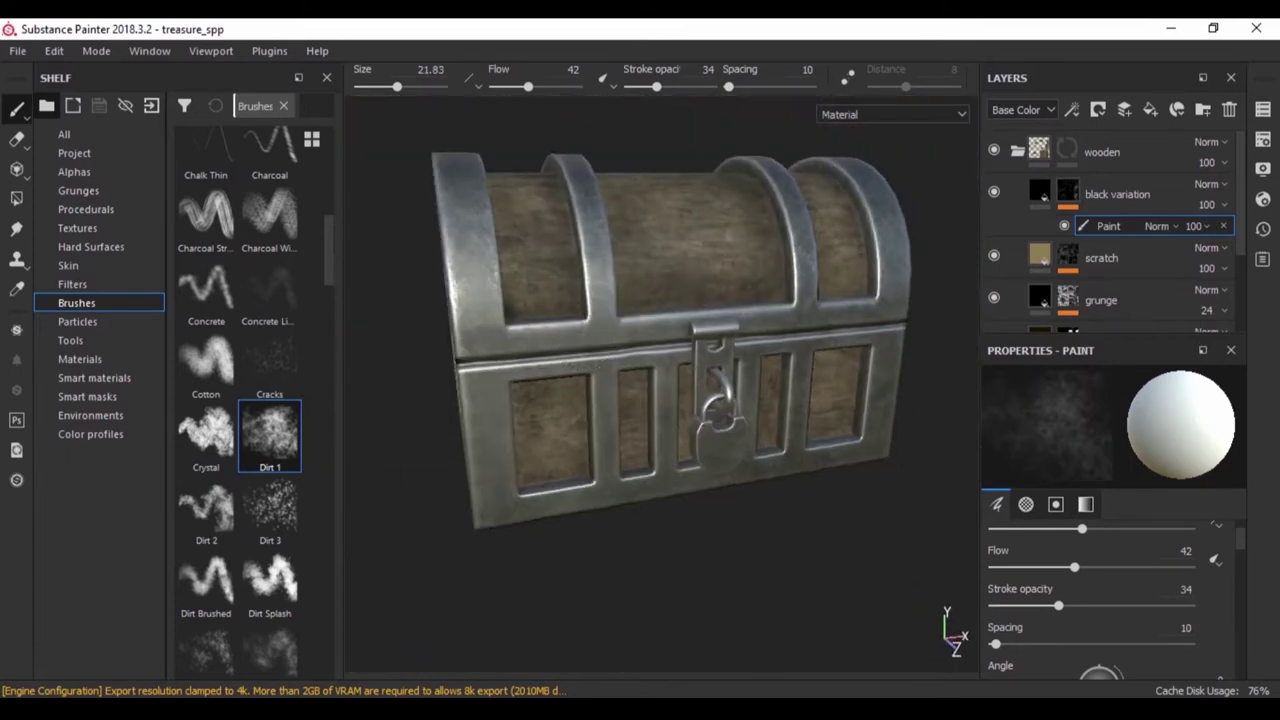
{"action": "scroll", "coordinate": [1110, 230], "scroll_direction": "down", "scroll_amount": 2}
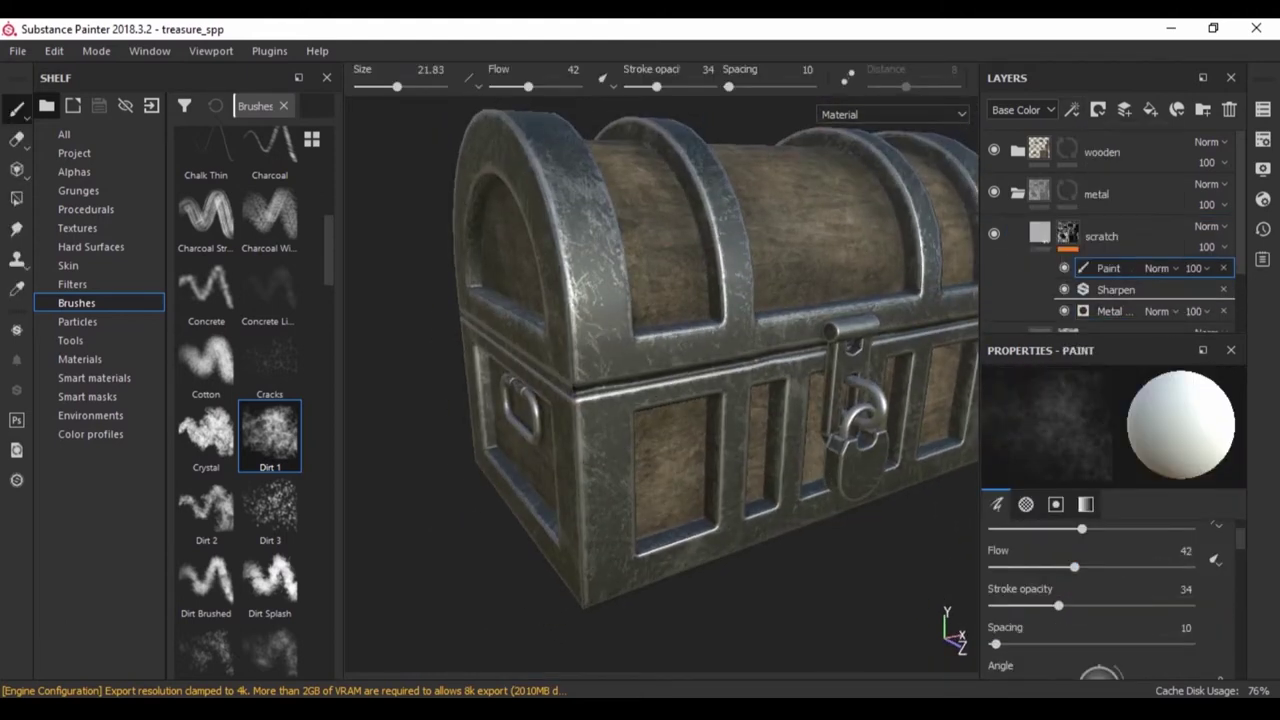
- Paint Scratches 4 strokes on the scratch mask at flow 42 and preview the chest in Iray
{"action": "scroll", "coordinate": [572, 365], "scroll_direction": "up", "scroll_amount": 3}
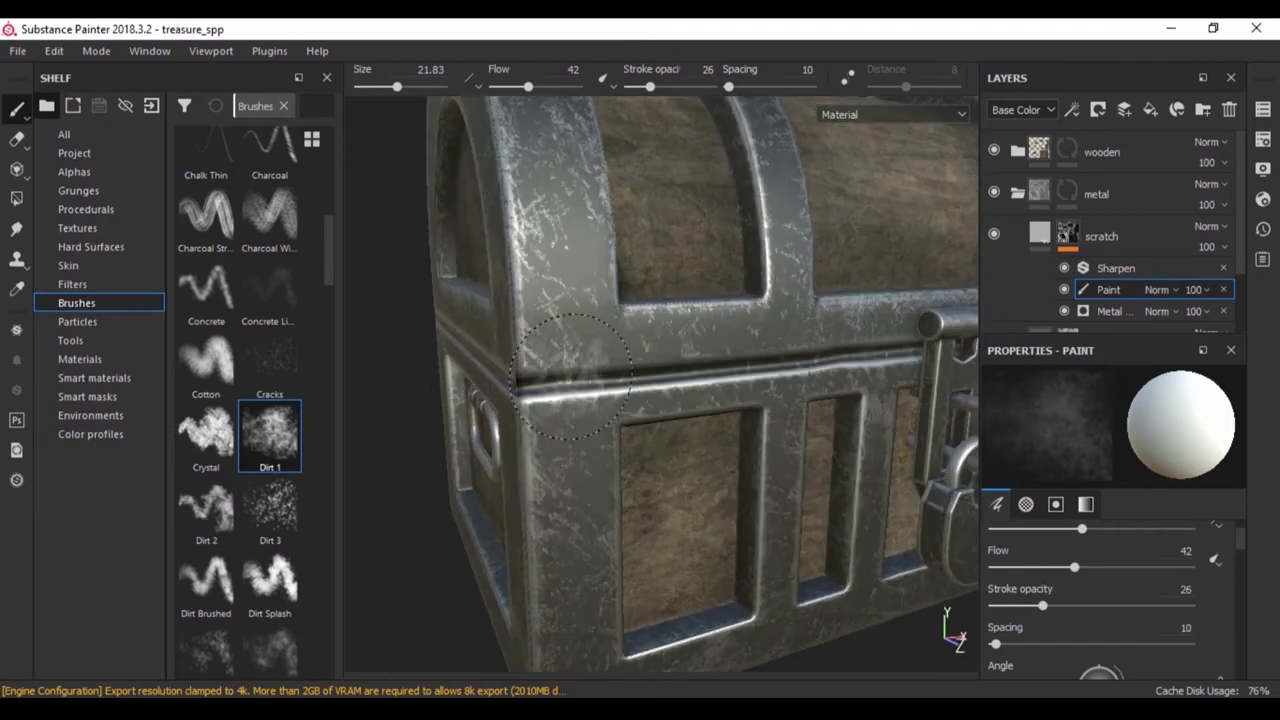
{"action": "left_click_drag", "start_coordinate": [1190, 567], "coordinate": [1074, 567]}
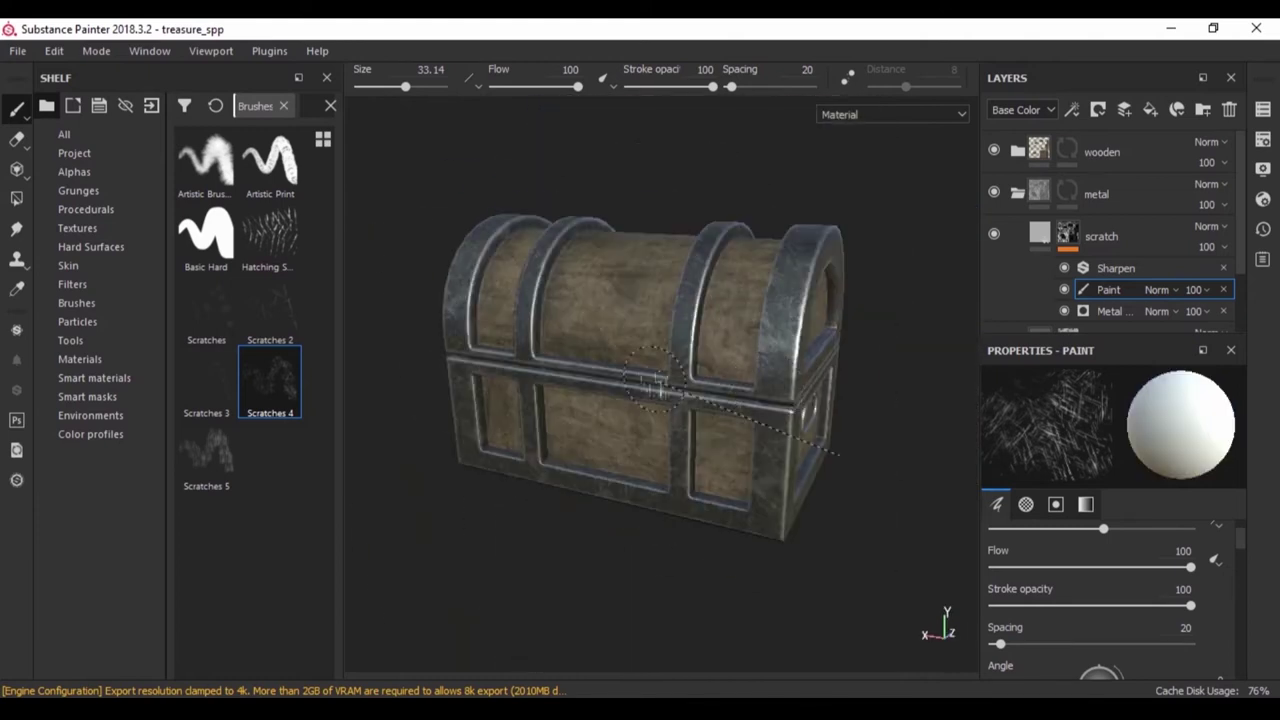
{"action": "left_click_drag", "start_coordinate": [680, 418], "coordinate": [585, 368], "text": "alt"}
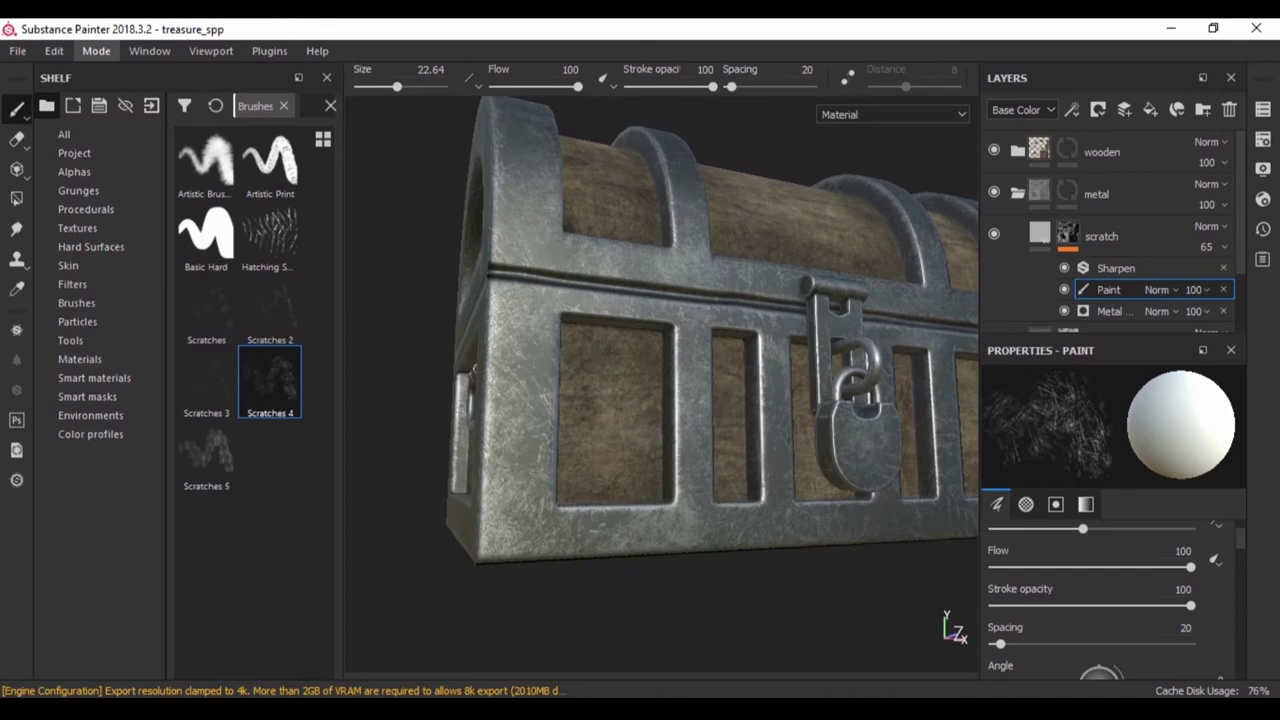
{"action": "key", "text": "F10"}
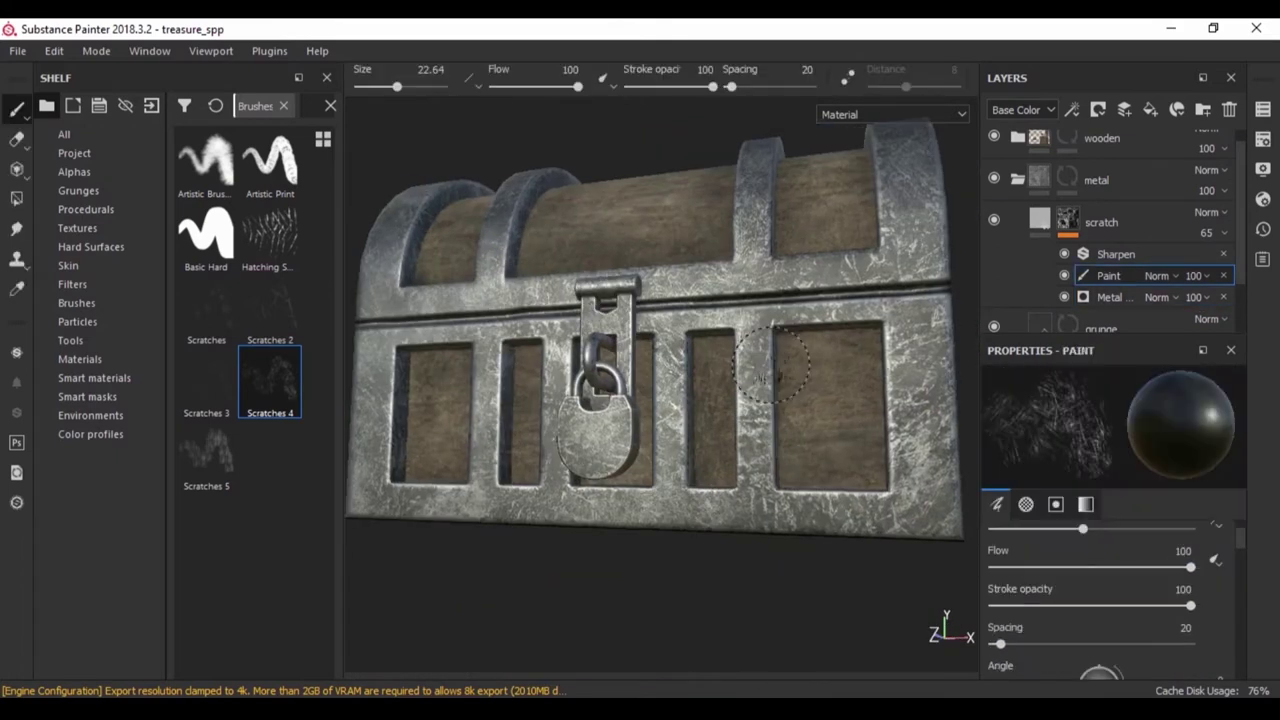
{"action": "left_click_drag", "start_coordinate": [905, 290], "coordinate": [820, 300], "text": "alt"}
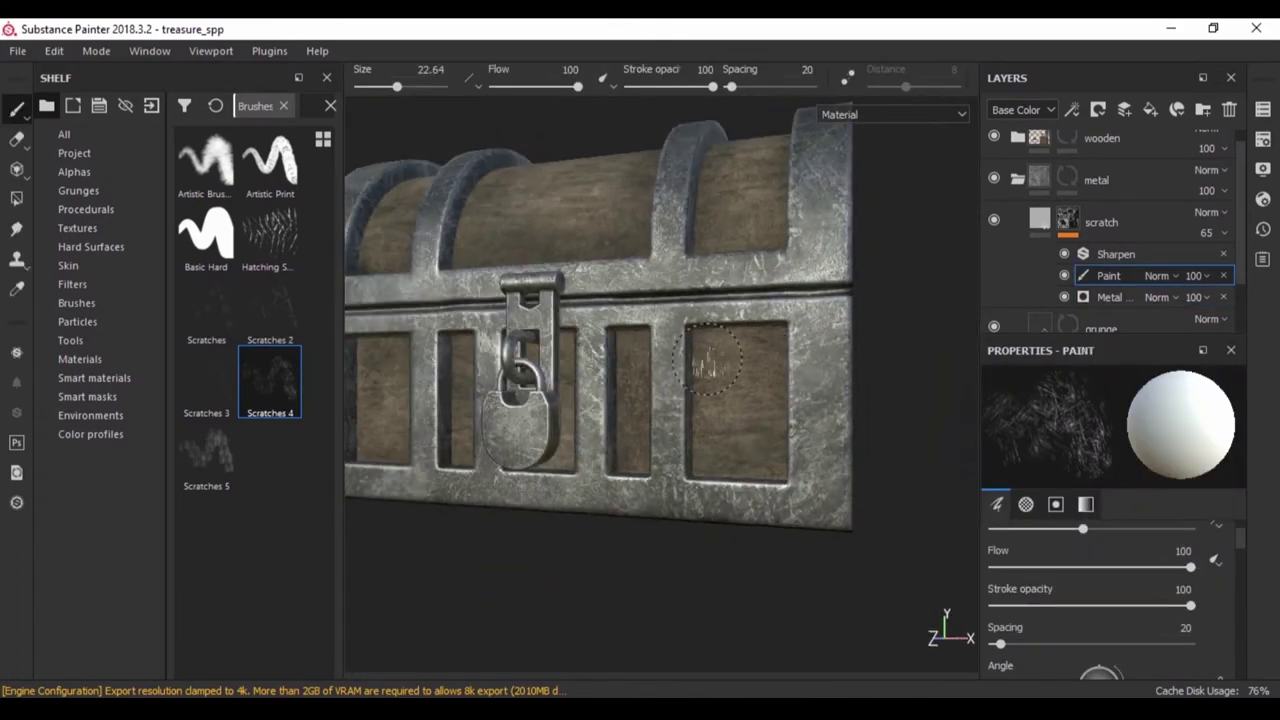
{"action": "left_click", "coordinate": [1108, 297]}
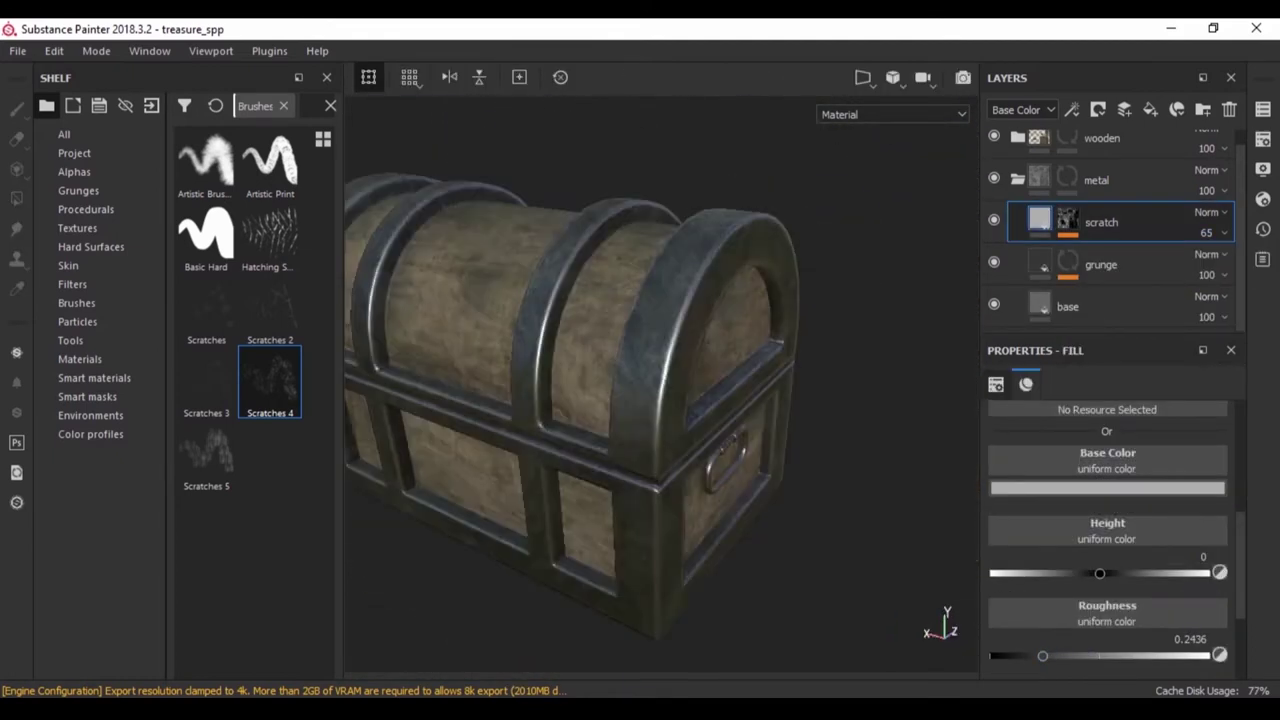
- Paint rust patches onto the rust layer's mask, setting the Paint effect opacity to 76
{"action": "left_click", "coordinate": [76, 303]}
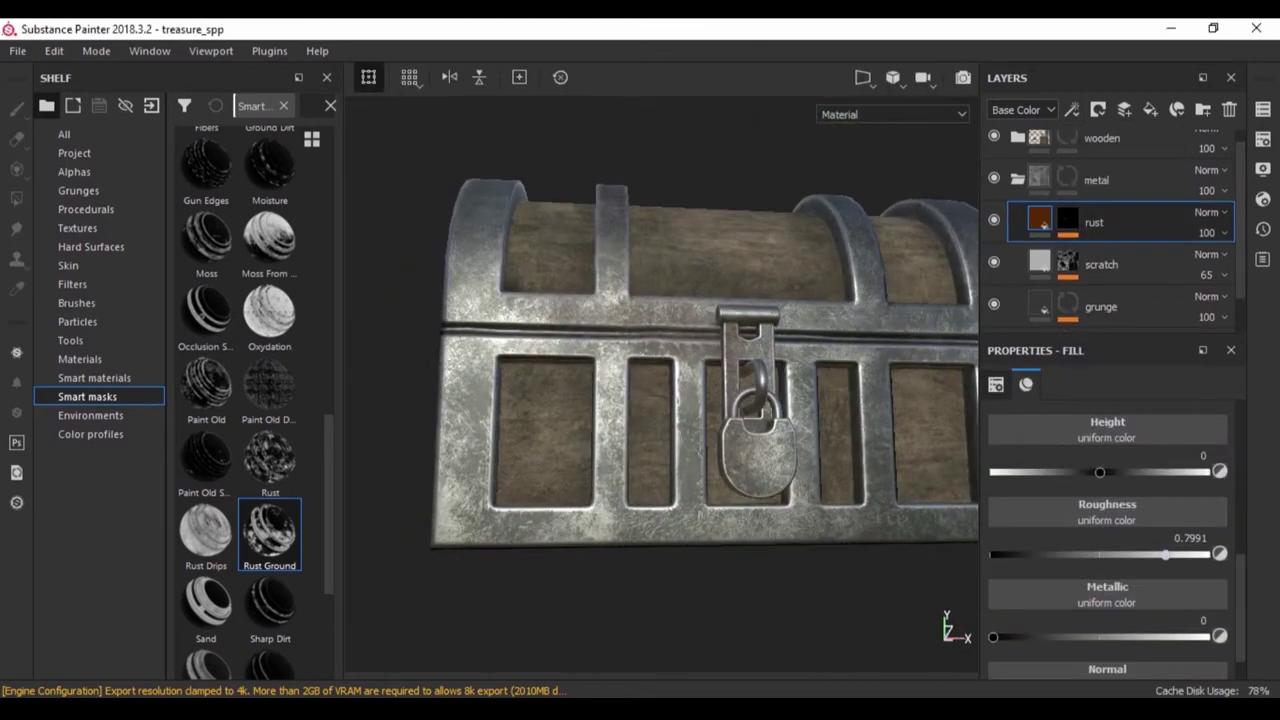
{"action": "scroll", "coordinate": [470, 335], "scroll_direction": "down", "scroll_amount": 3}
{"action": "mouse_move", "coordinate": [560, 330]}
{"action": "left_mouse_down", "text": "alt"}
{"action": "mouse_move", "coordinate": [718, 330]}
{"action": "mouse_move", "coordinate": [670, 485]}
{"action": "left_mouse_up", "text": "alt"}
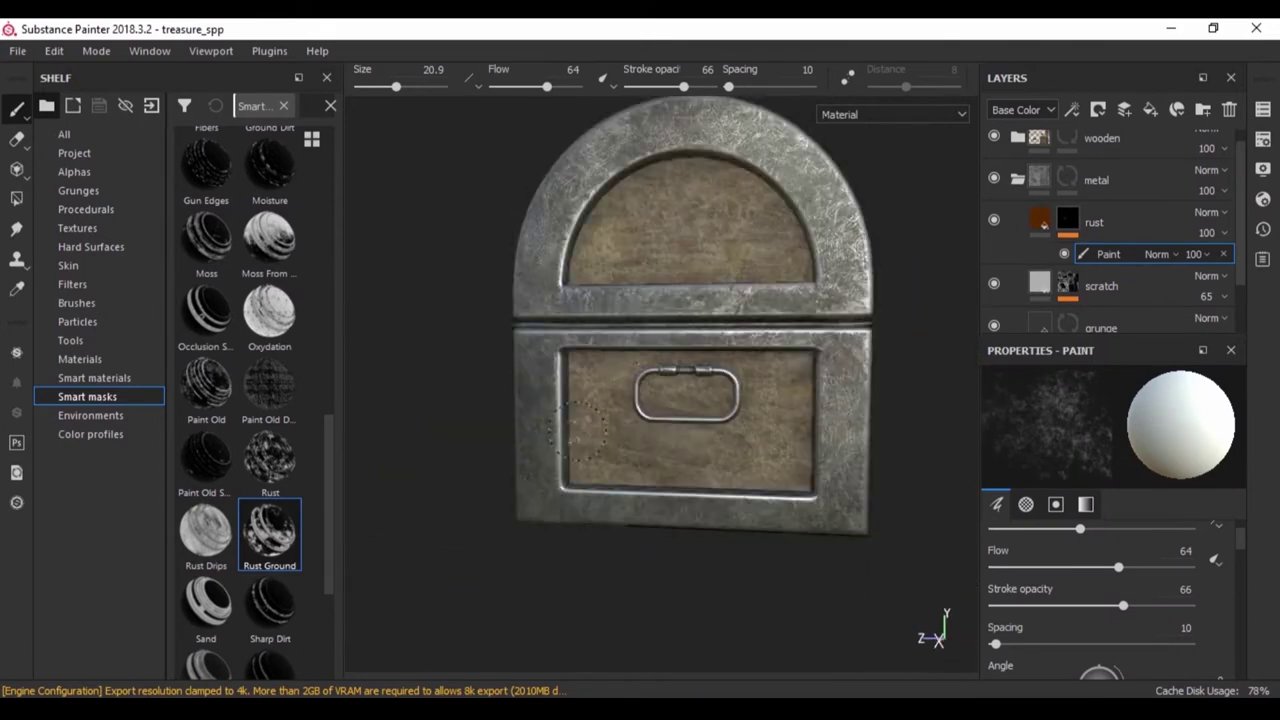
{"action": "left_click_drag", "start_coordinate": [762, 310], "coordinate": [640, 320], "text": "alt"}
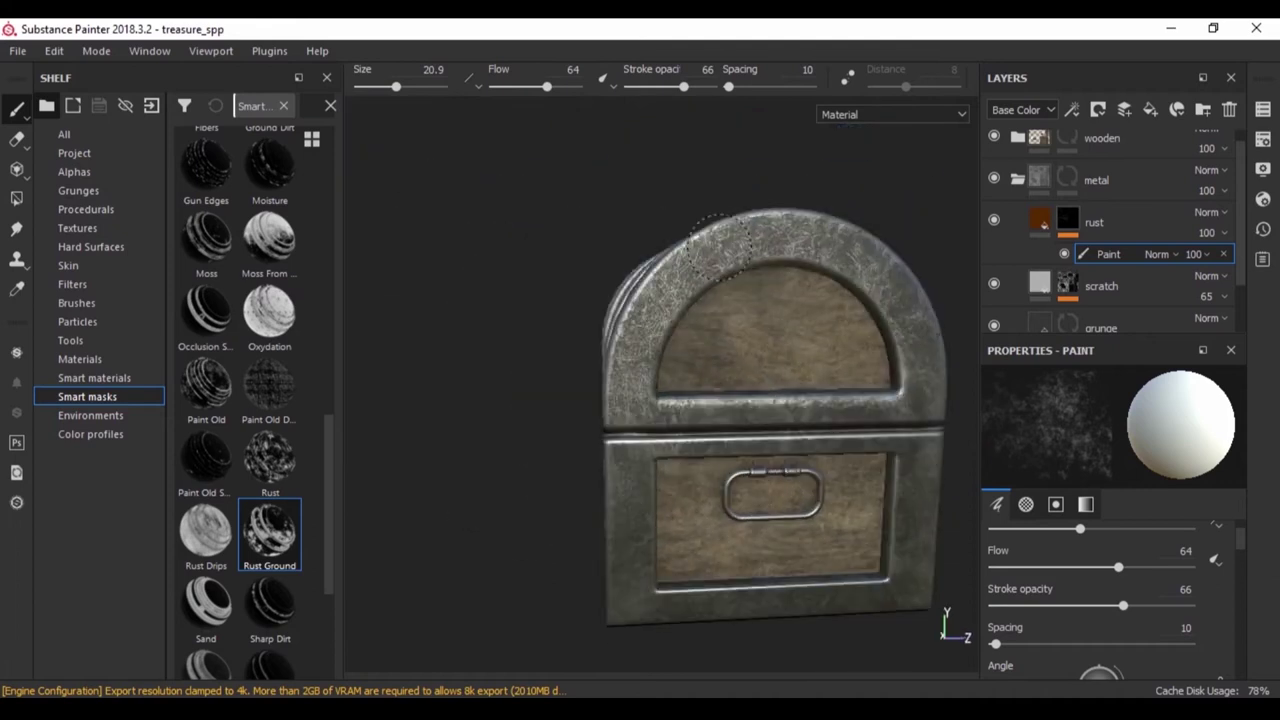
{"action": "mouse_move", "coordinate": [660, 400]}
{"action": "left_mouse_down", "text": "alt"}
{"action": "mouse_move", "coordinate": [640, 250]}
{"action": "mouse_move", "coordinate": [640, 400]}
{"action": "left_mouse_up", "text": "alt"}
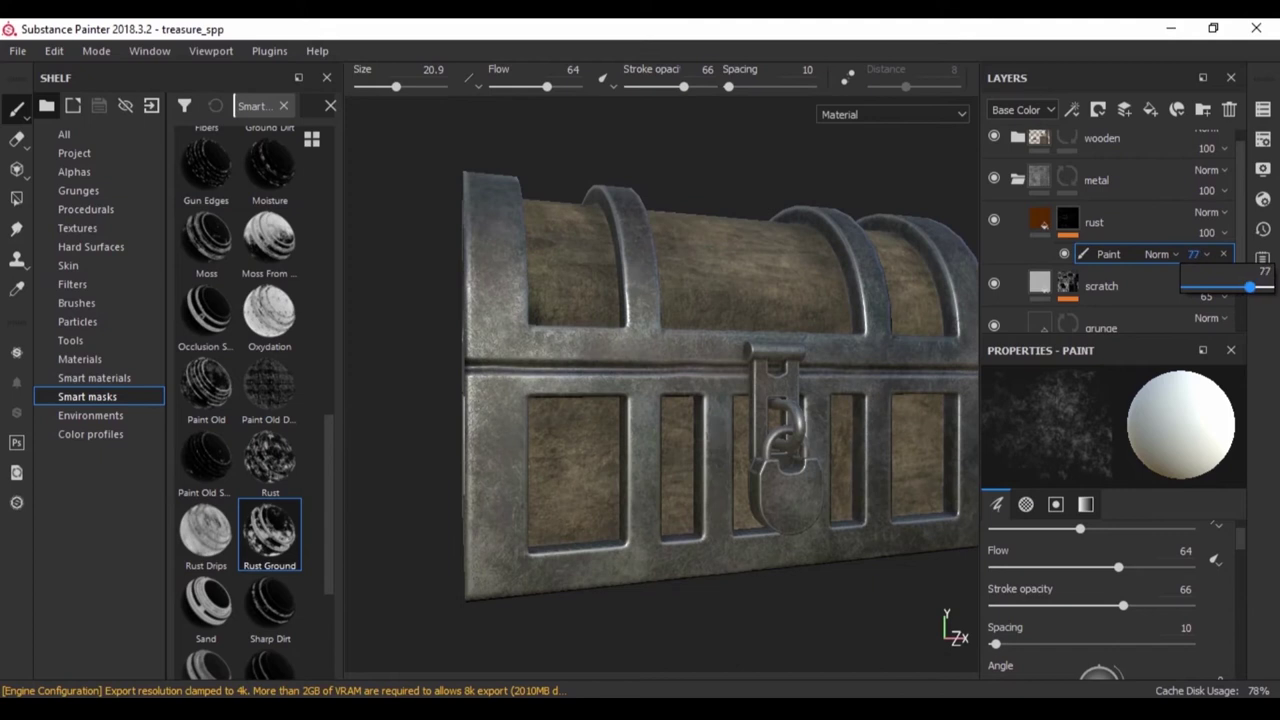
{"action": "left_click_drag", "start_coordinate": [1270, 280], "coordinate": [1252, 280]}
{"action": "scroll", "coordinate": [700, 400], "scroll_direction": "up", "scroll_amount": 3}
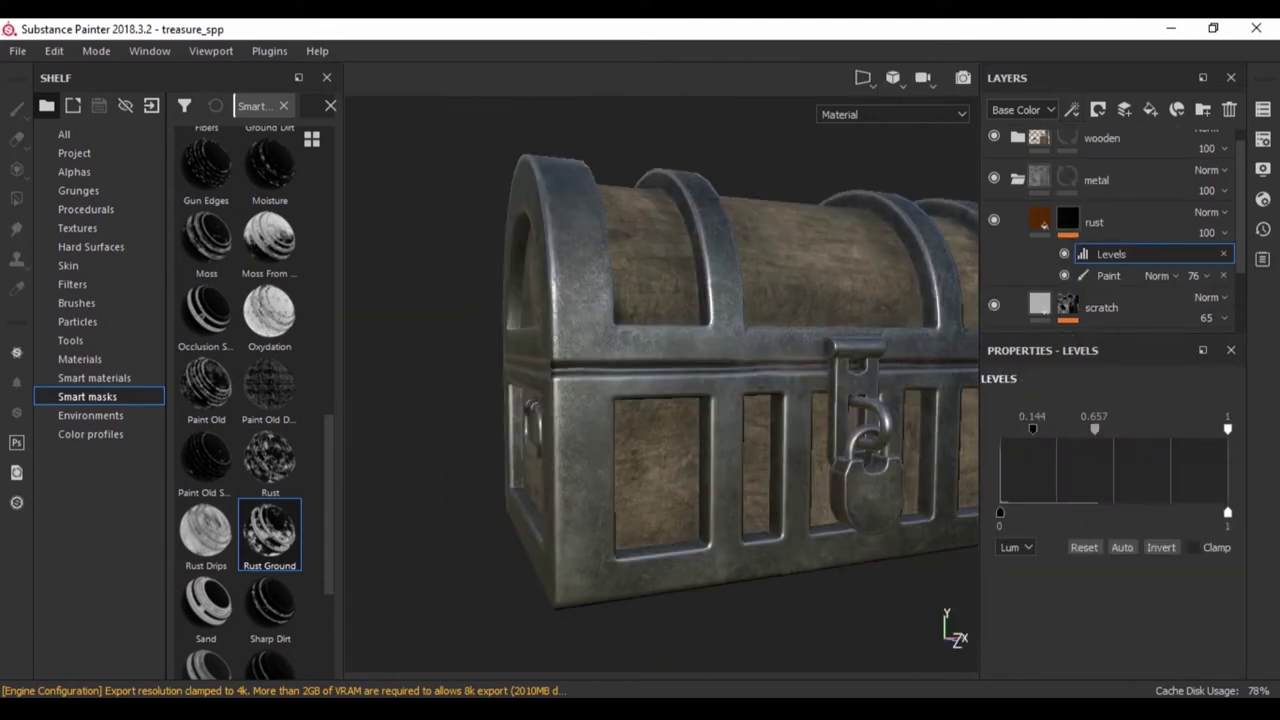
{"action": "left_click_drag", "start_coordinate": [640, 400], "coordinate": [600, 400], "text": "alt"}
- Add a Levels adjustment to the grunge layer's mask
{"action": "key", "text": "ctrl+z"}
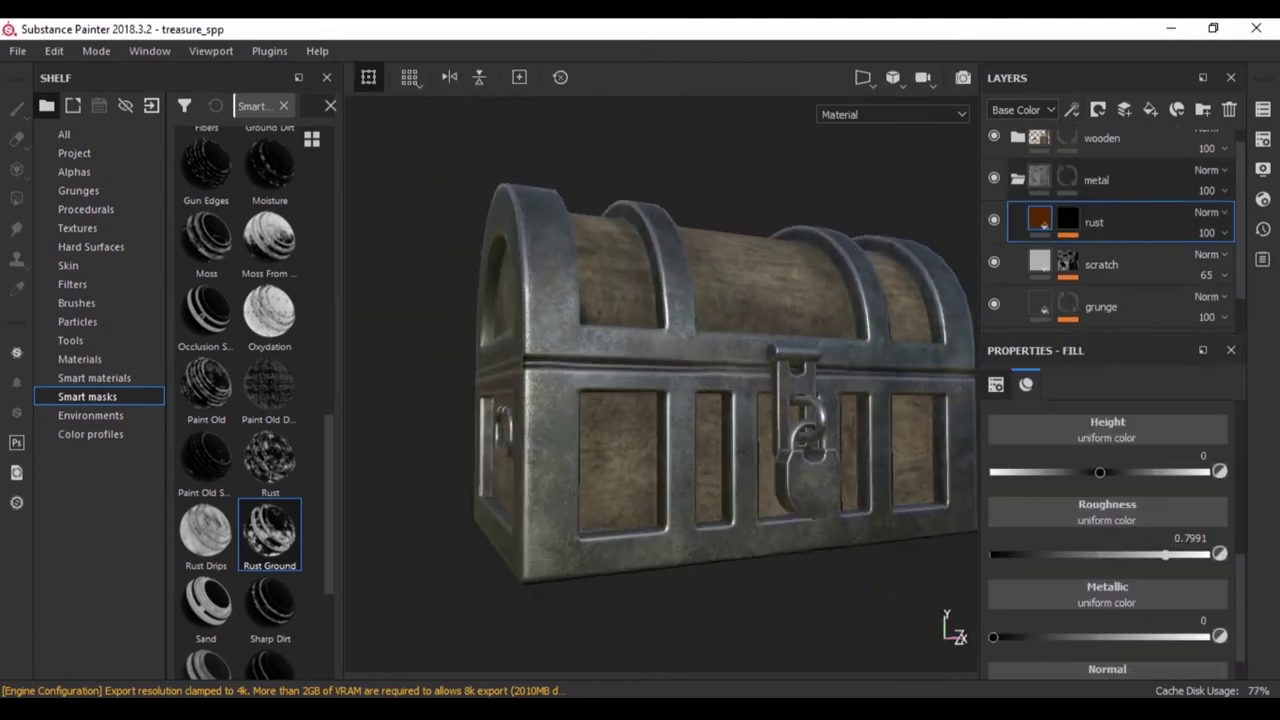
{"action": "left_click", "coordinate": [1067, 306]}
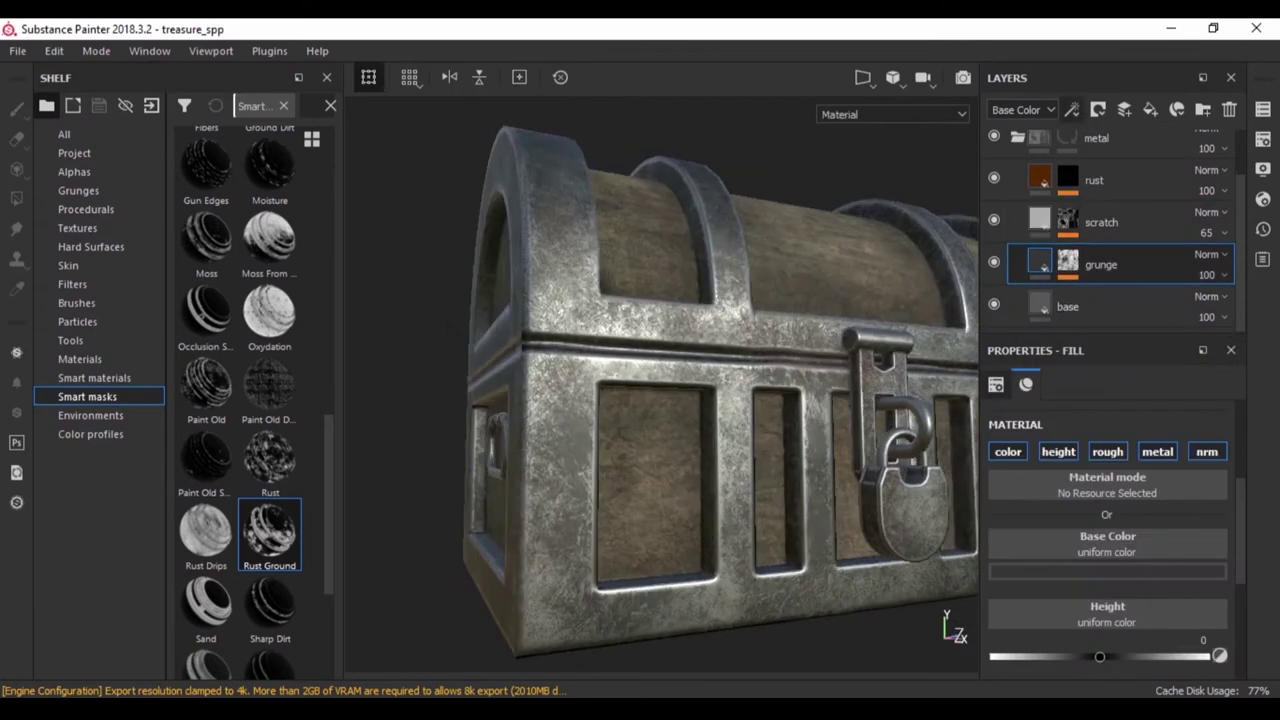
{"action": "left_click", "coordinate": [1072, 109]}
{"action": "left_click", "coordinate": [1102, 202]}
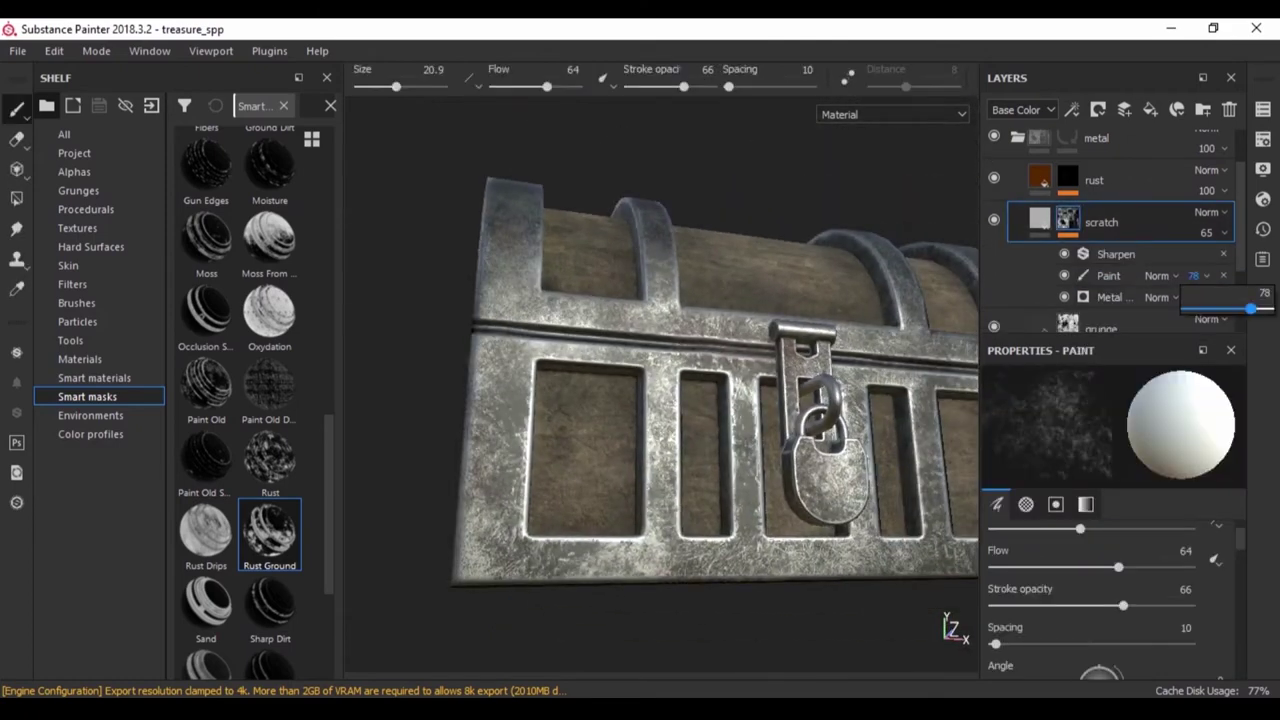
{"action": "left_click_drag", "start_coordinate": [760, 400], "coordinate": [670, 345], "text": "alt"}
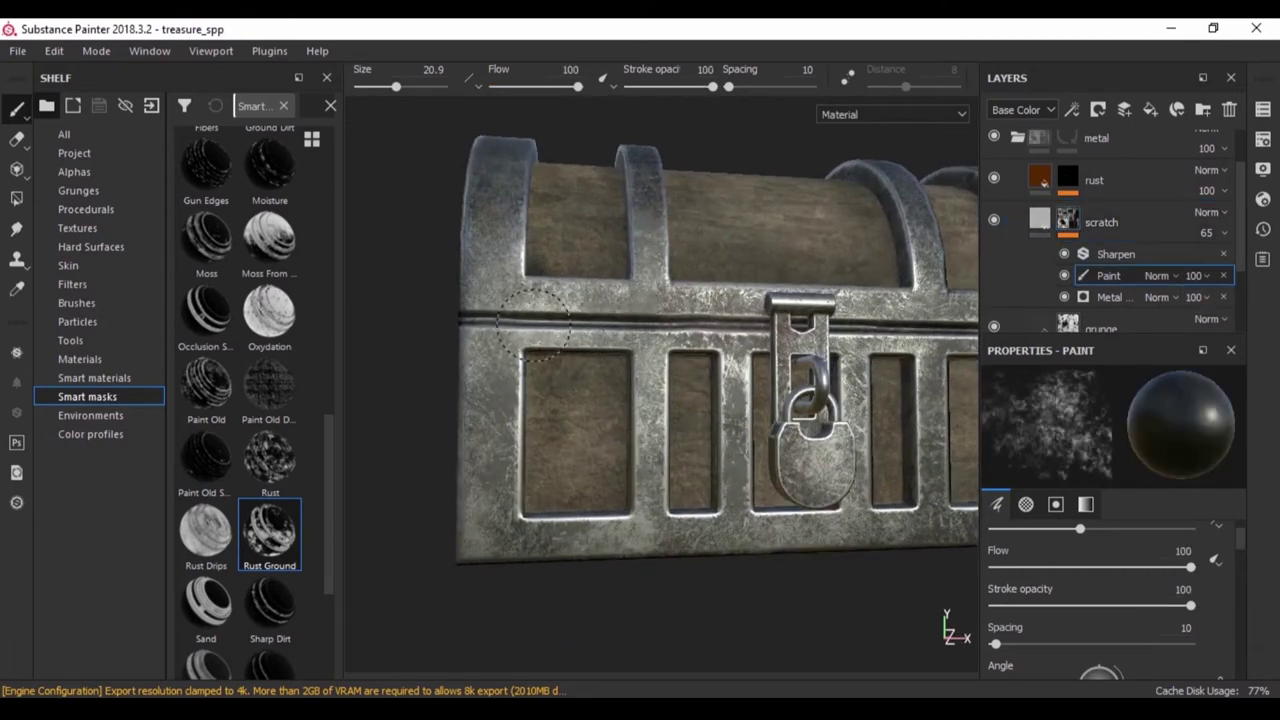
{"action": "key", "text": "f"}
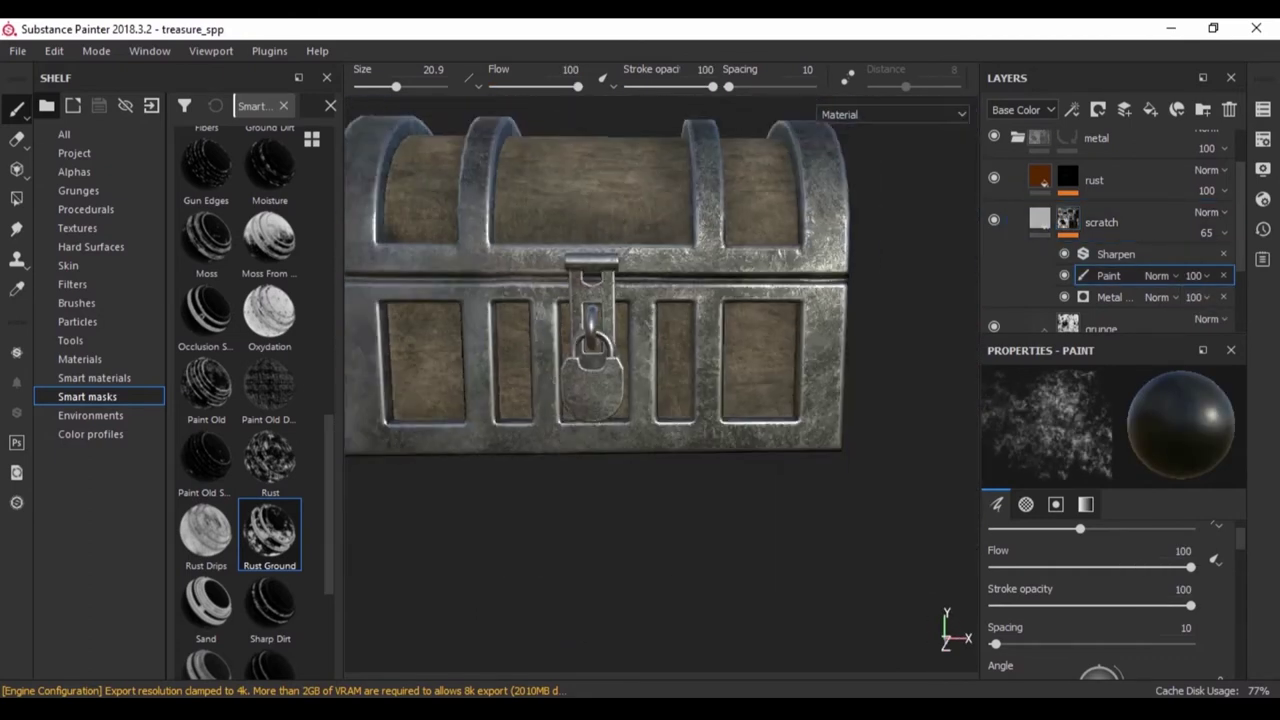
- Set the scratch mask's Metal Edge Wear to 59, Paint to 57, and Sharpen intensity to 0.62
{"action": "left_click_drag", "start_coordinate": [1195, 297], "coordinate": [1247, 330]}
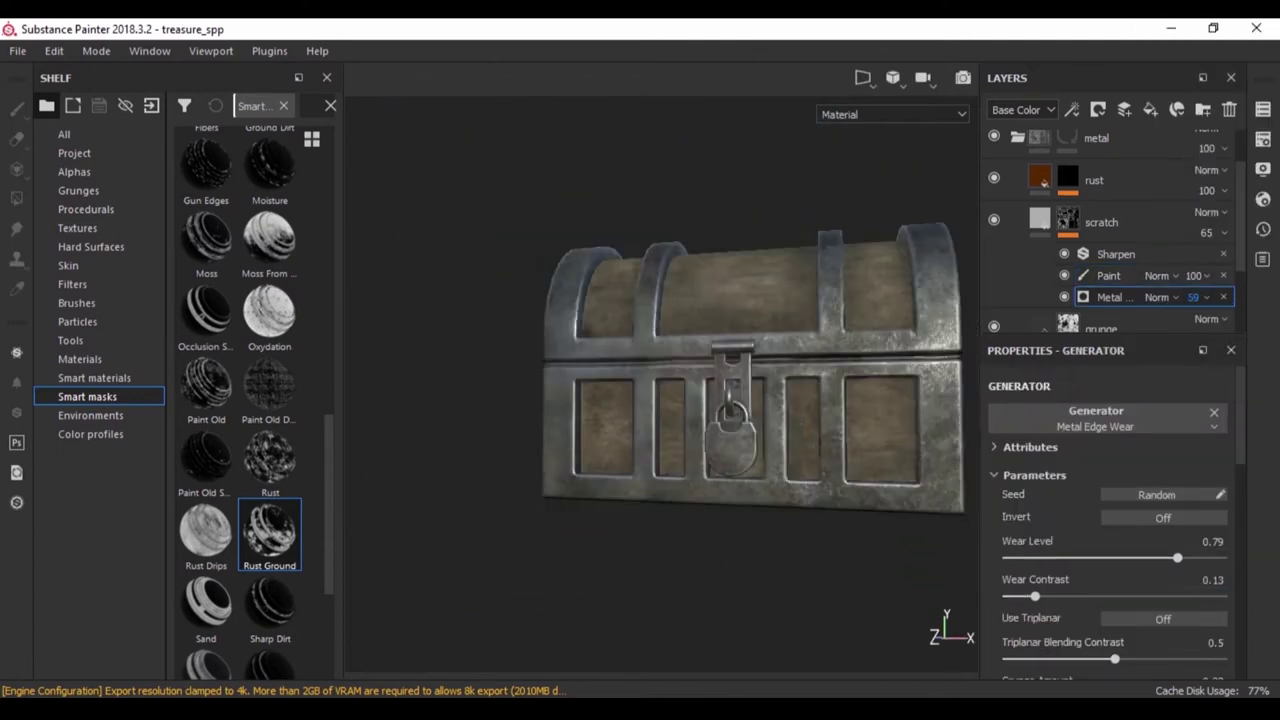
{"action": "left_click_drag", "start_coordinate": [1193, 275], "coordinate": [1240, 306]}
{"action": "left_click", "coordinate": [1116, 254]}
{"action": "left_click_drag", "start_coordinate": [1029, 511], "coordinate": [1041, 511]}
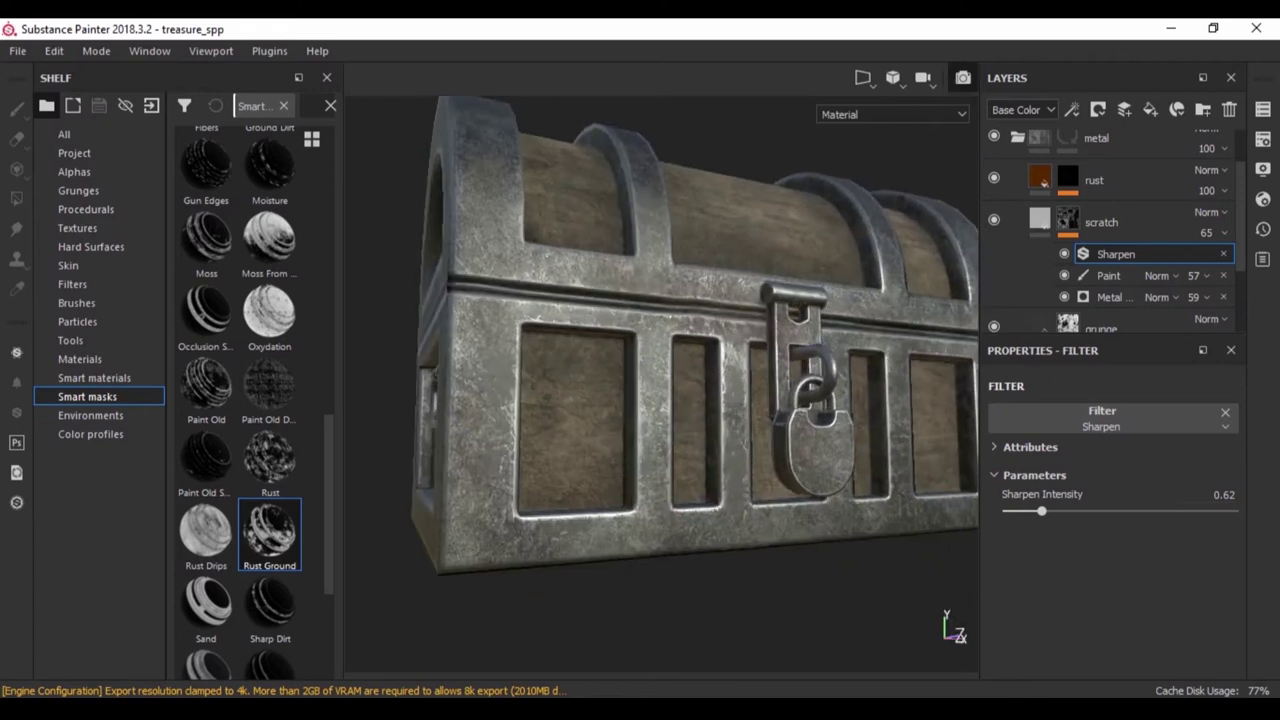
{"action": "key", "text": "F10"}
{"action": "key", "text": "F10"}
- Raise the scratch layer's roughness to about 0.41
{"action": "left_click", "coordinate": [1067, 306]}
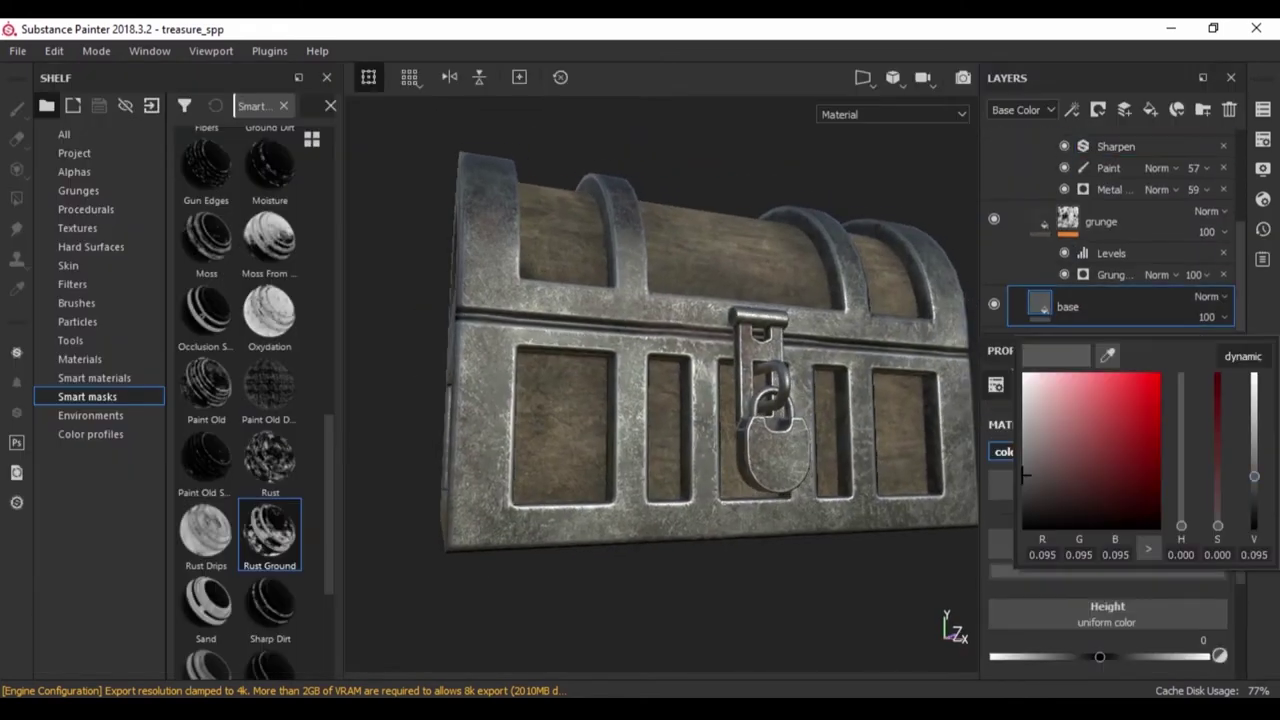
{"action": "left_click", "coordinate": [1101, 222]}
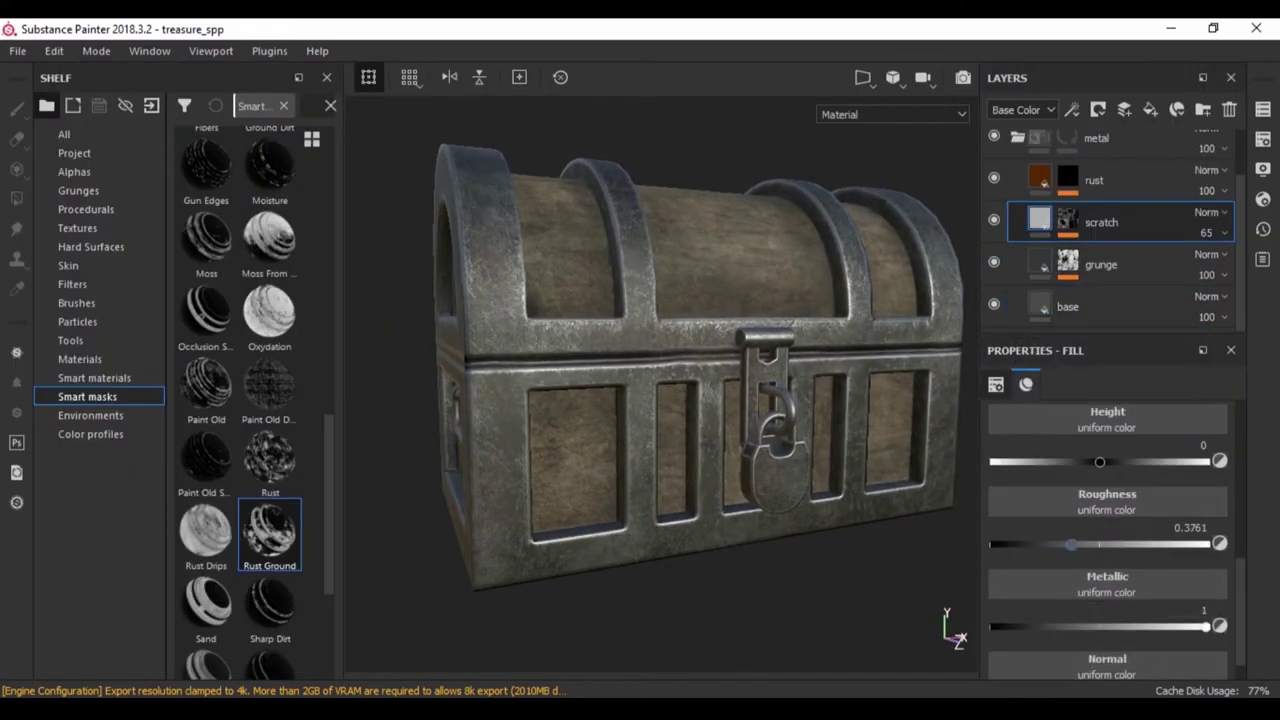
{"action": "left_click_drag", "start_coordinate": [1071, 544], "coordinate": [1079, 544]}
{"action": "scroll", "coordinate": [680, 340], "scroll_direction": "up", "scroll_amount": 2}
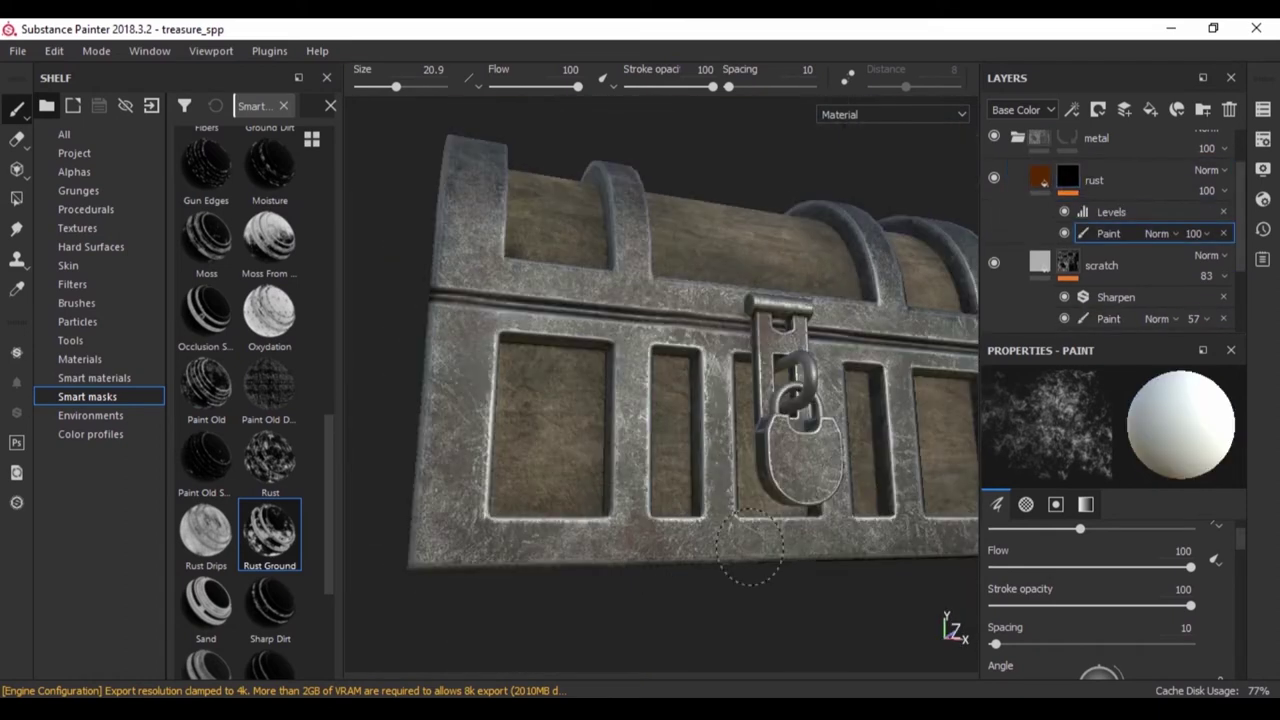
- Inspect the chest from several angles and set the scratch layer's opacity to 51
{"action": "mouse_move", "coordinate": [749, 548]}
{"action": "left_mouse_down", "text": "alt"}
{"action": "mouse_move", "coordinate": [694, 534]}
{"action": "mouse_move", "coordinate": [570, 337]}
{"action": "left_mouse_up", "text": "alt"}
{"action": "left_click_drag", "start_coordinate": [612, 612], "coordinate": [682, 432], "text": "alt"}
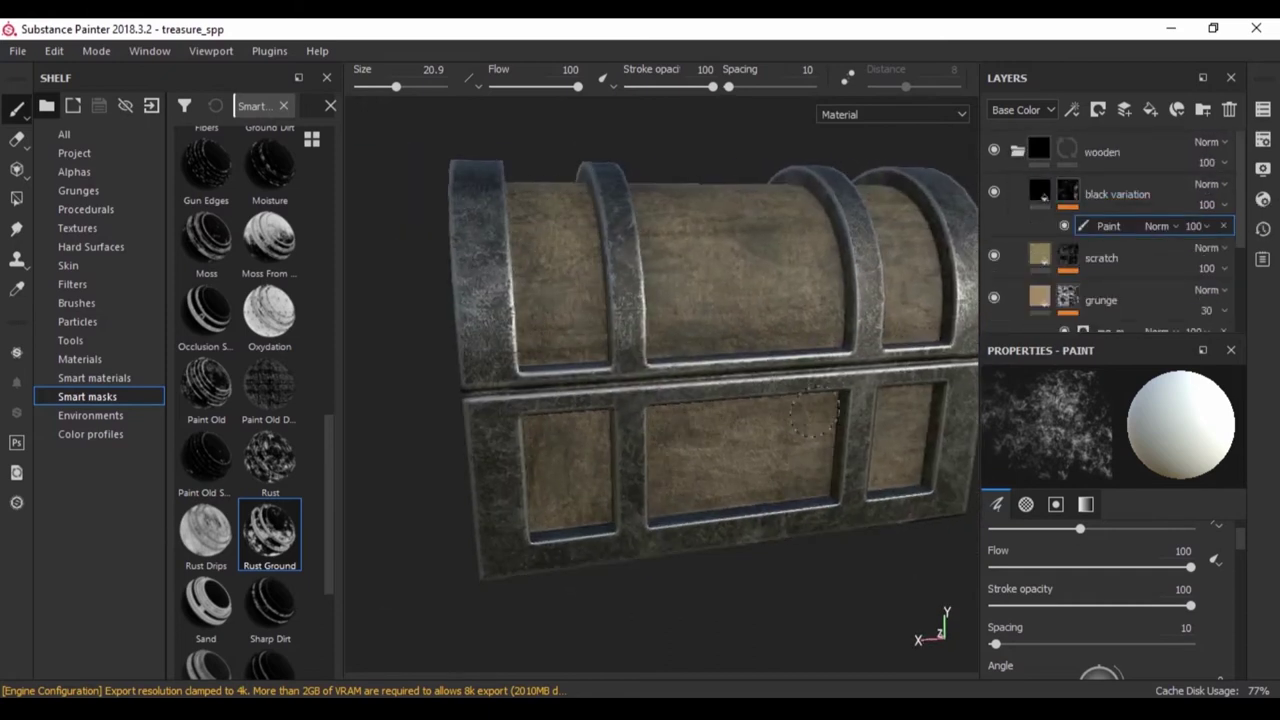
{"action": "left_click_drag", "start_coordinate": [813, 413], "coordinate": [510, 438], "text": "alt"}
{"action": "left_click_drag", "start_coordinate": [708, 505], "coordinate": [668, 418], "text": "alt"}
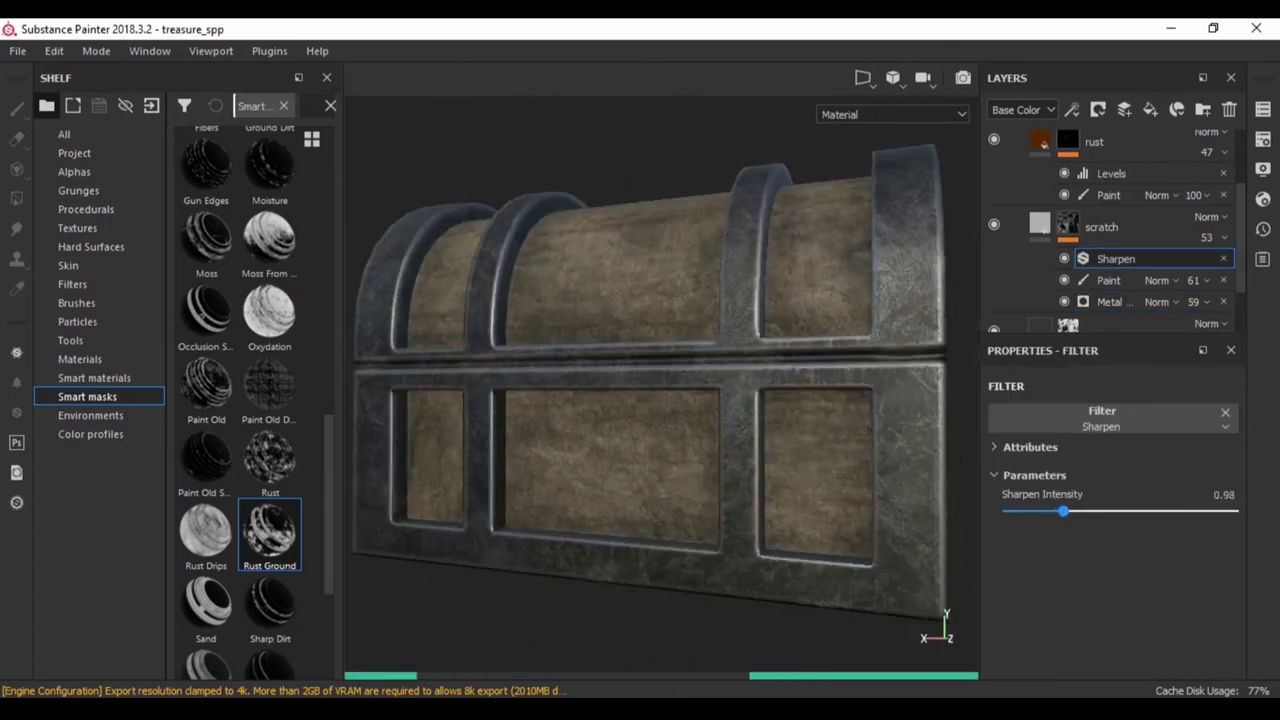
{"action": "left_click_drag", "start_coordinate": [591, 329], "coordinate": [540, 335], "text": "alt"}
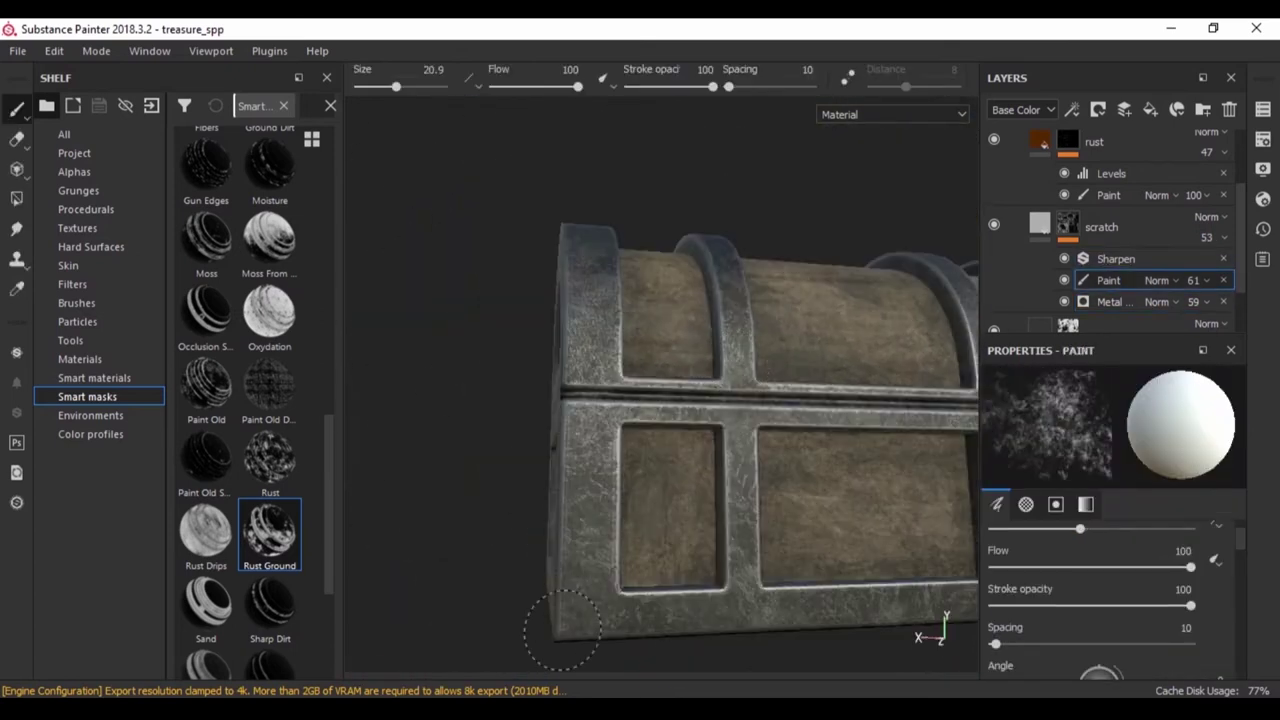
{"action": "left_click_drag", "start_coordinate": [562, 630], "coordinate": [517, 340], "text": "alt"}
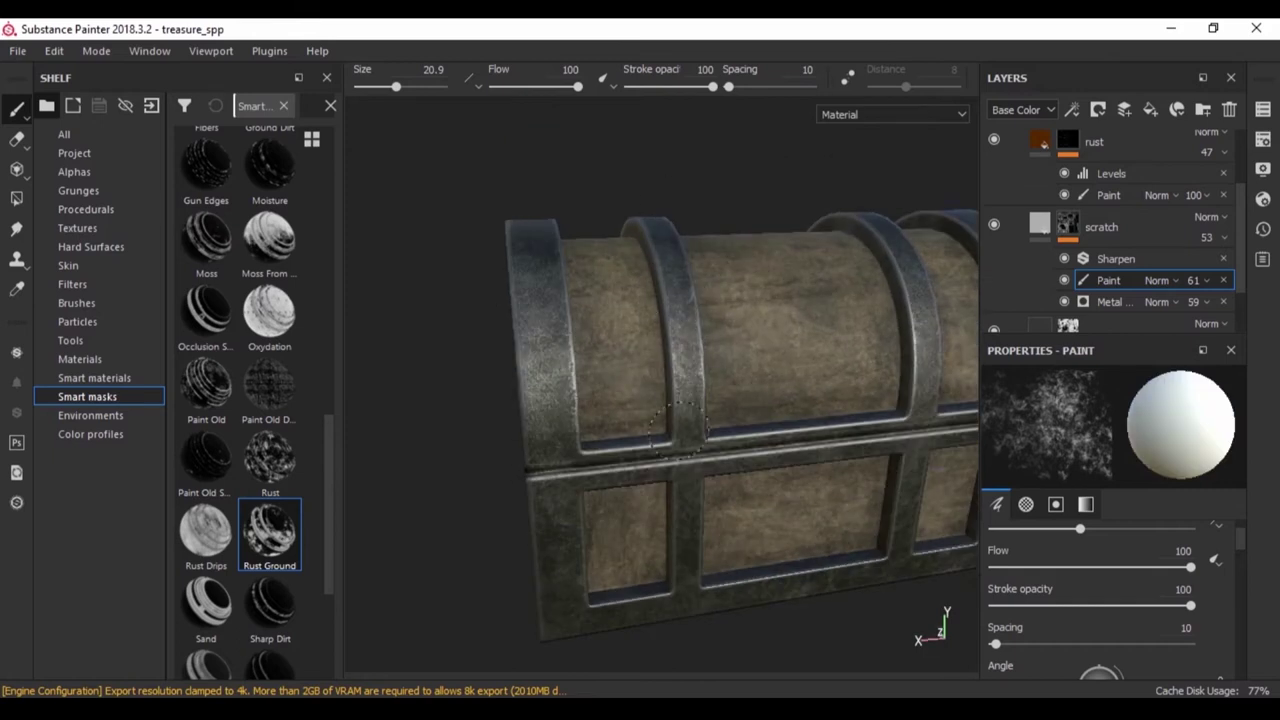
{"action": "left_click_drag", "start_coordinate": [680, 430], "coordinate": [640, 400], "text": "alt"}
{"action": "mouse_move", "coordinate": [1206, 237]}
{"action": "left_mouse_down"}
{"action": "mouse_move", "coordinate": [1257, 270]}
{"action": "mouse_move", "coordinate": [1240, 318]}
{"action": "left_mouse_up"}
- Preview the render, then enlarge the Scratches 4 brush to about 28.7 for padlock scratches
{"action": "left_click", "coordinate": [130, 91]}
{"action": "key", "text": "F9"}
{"action": "left_click", "coordinate": [1101, 227]}
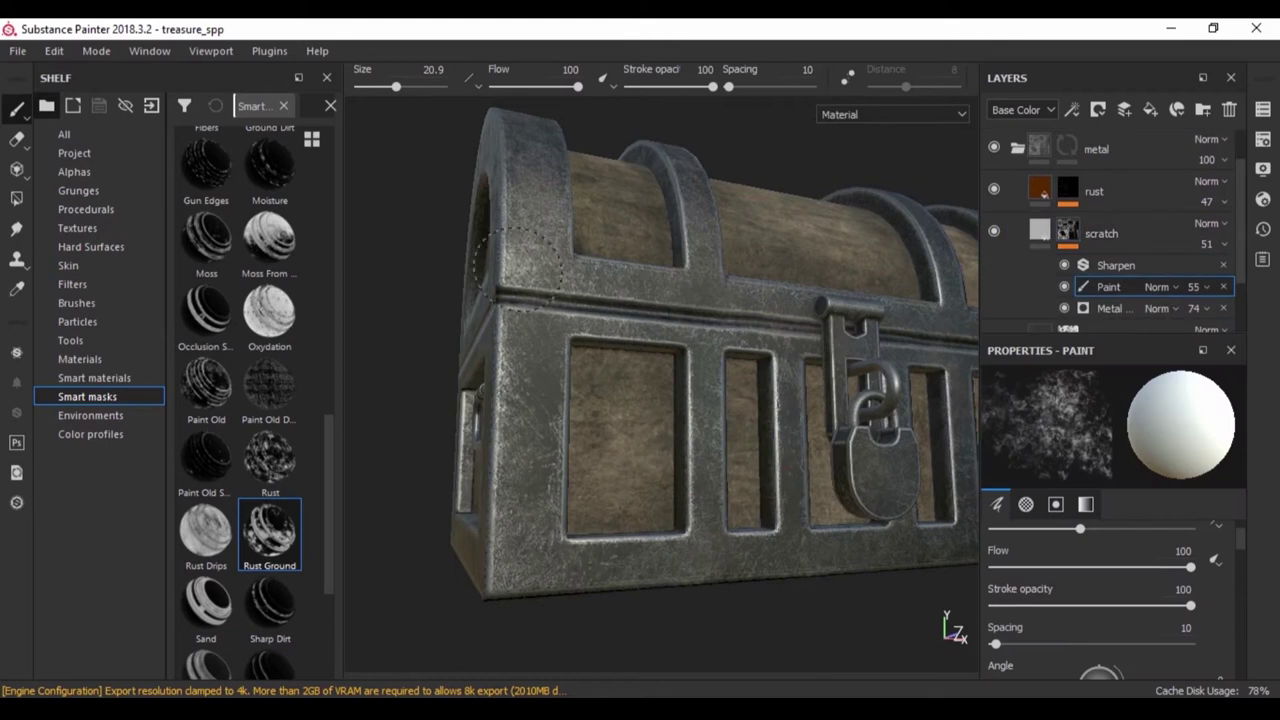
{"action": "left_click", "coordinate": [76, 302]}
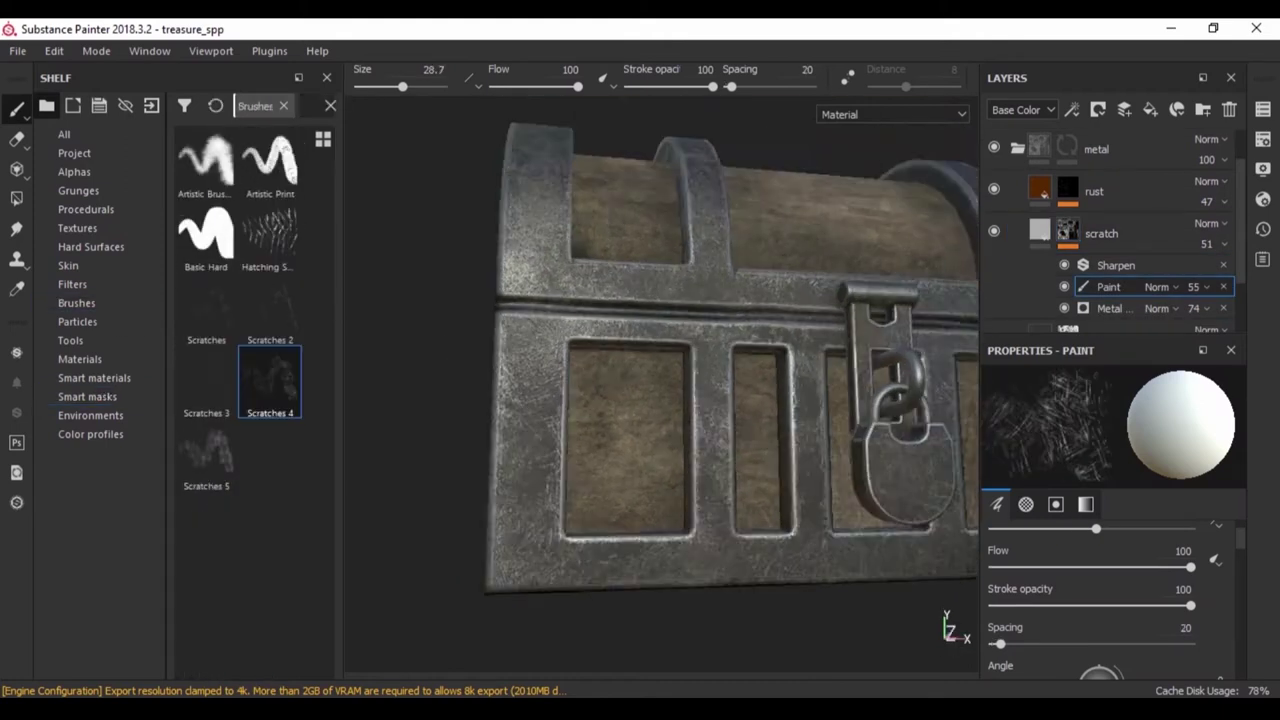
{"action": "left_click_drag", "start_coordinate": [535, 360], "coordinate": [563, 427], "text": "alt"}
{"action": "key", "text": "f"}
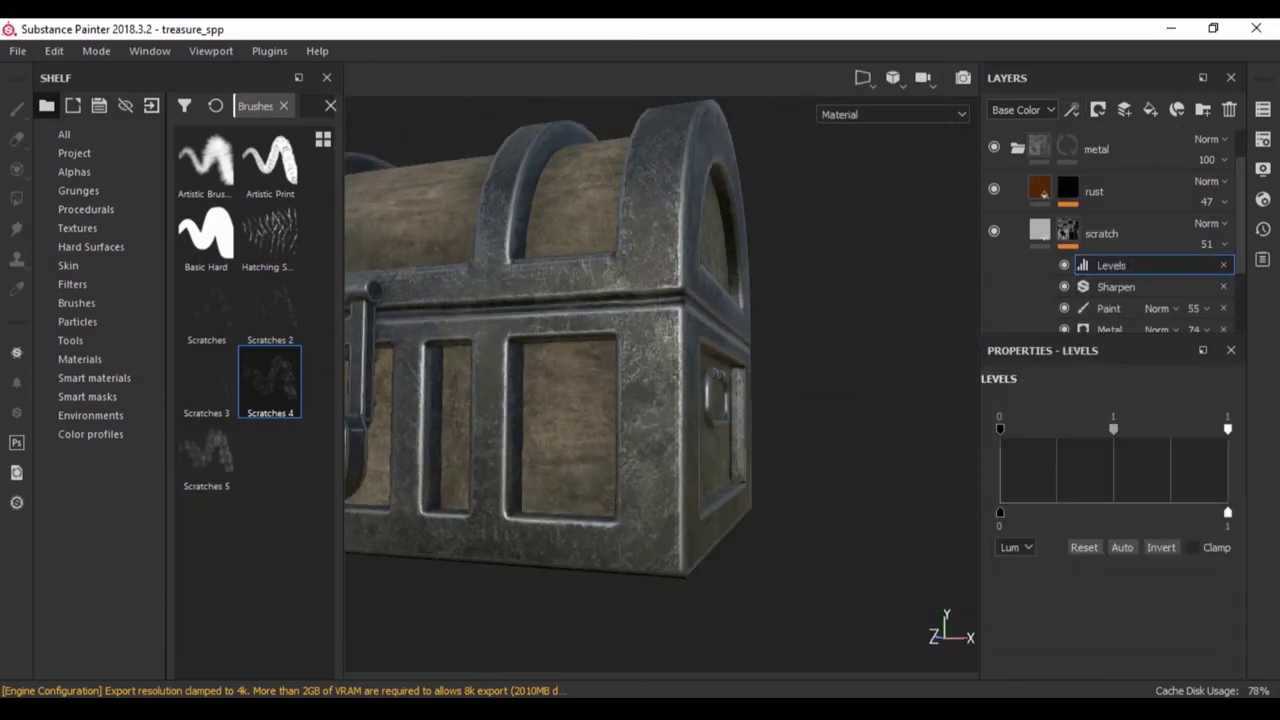
- Set the scratch mask's Levels to 0.107 low and 0.78 mid, with scratch opacity at 74
{"action": "left_click", "coordinate": [1108, 329]}
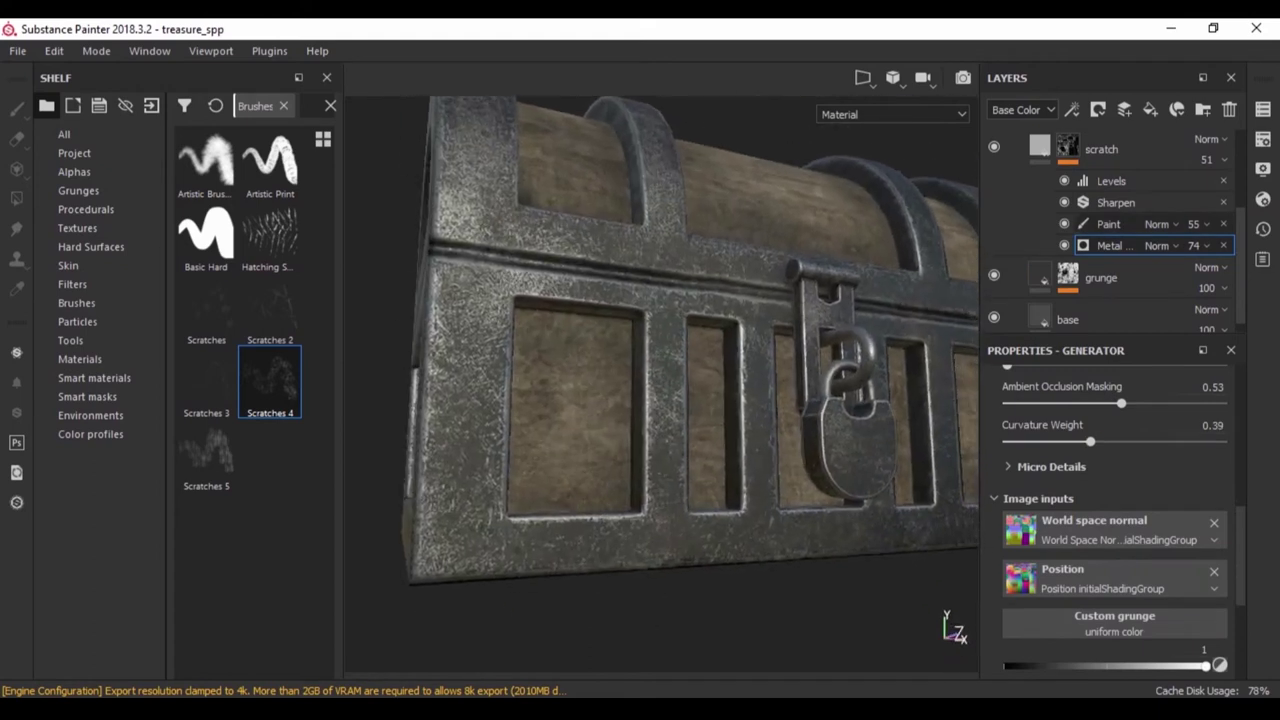
{"action": "left_click", "coordinate": [1111, 181]}
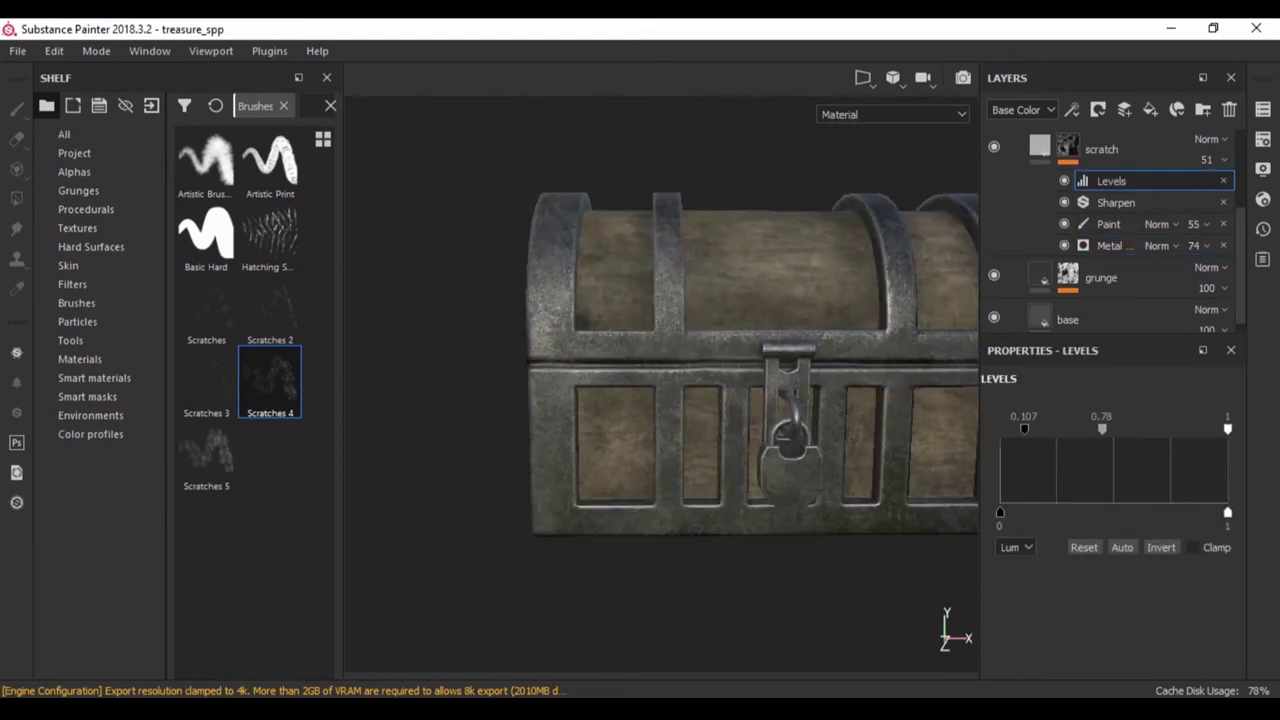
{"action": "left_click_drag", "start_coordinate": [1206, 192], "coordinate": [1250, 192]}
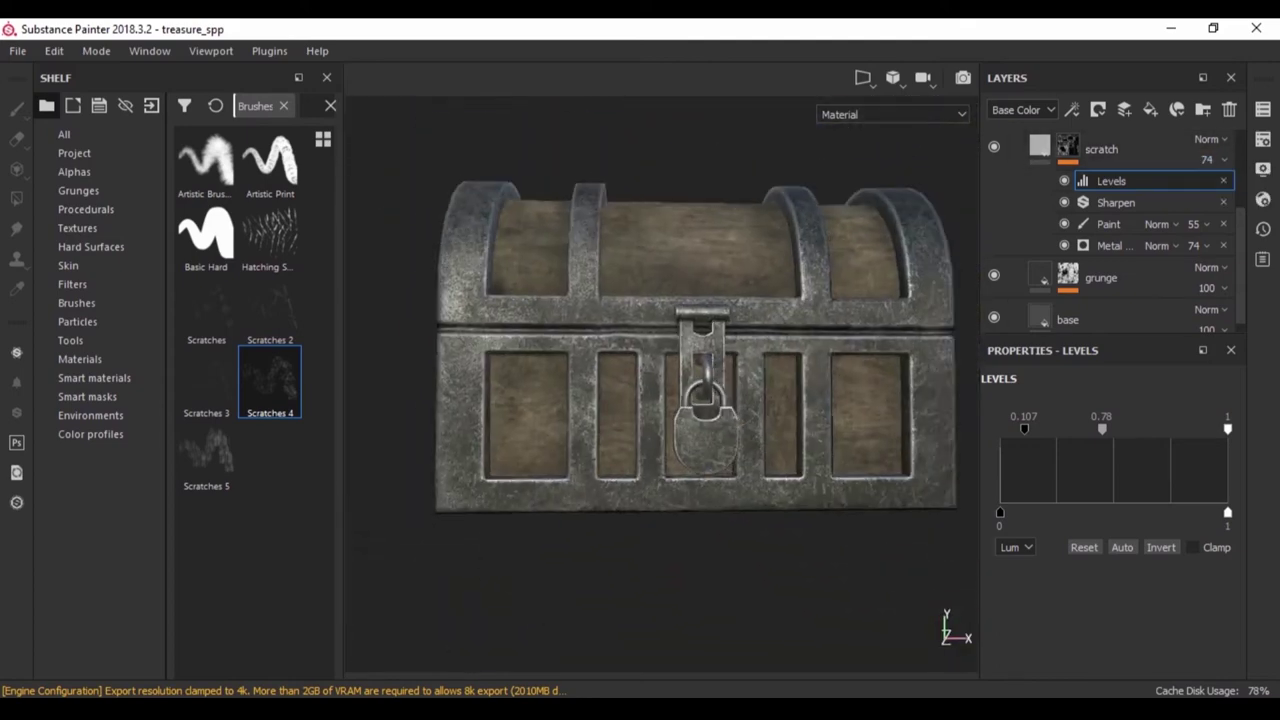
{"action": "key", "text": "F10"}
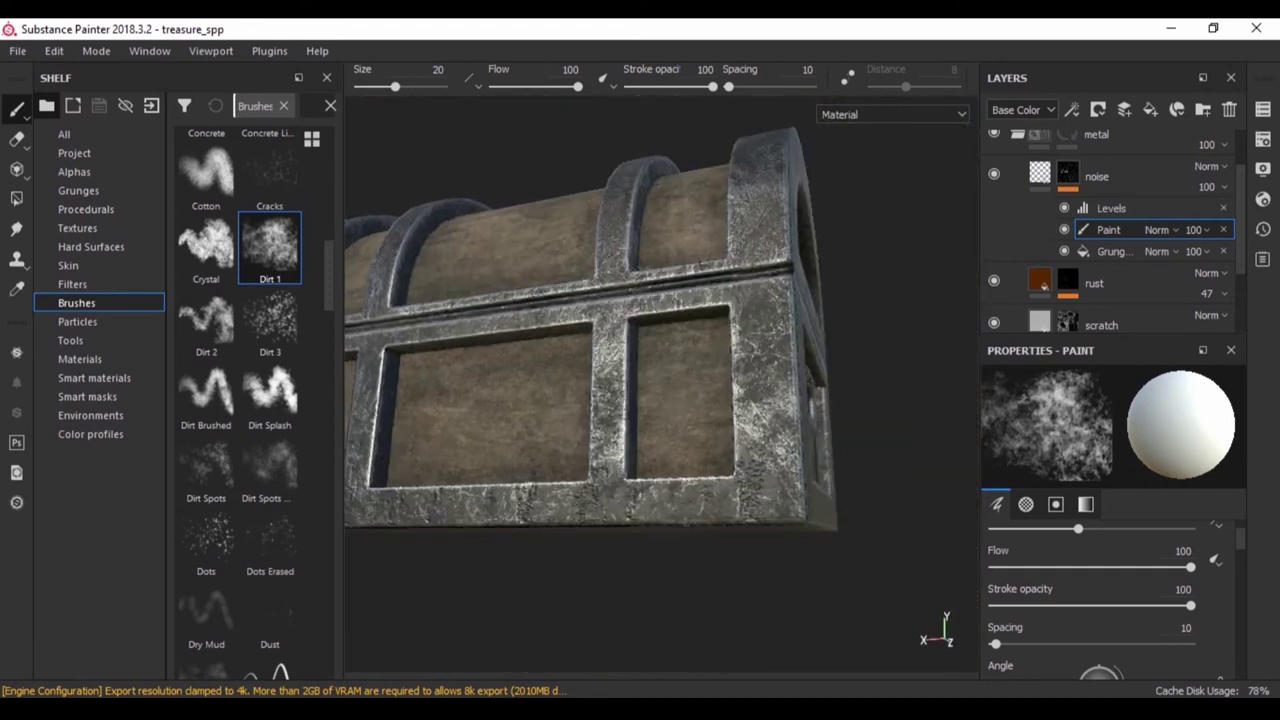
- Check the chest from frontal and low right-side views, then save the project
{"action": "left_click_drag", "start_coordinate": [650, 378], "coordinate": [912, 462], "text": "alt"}
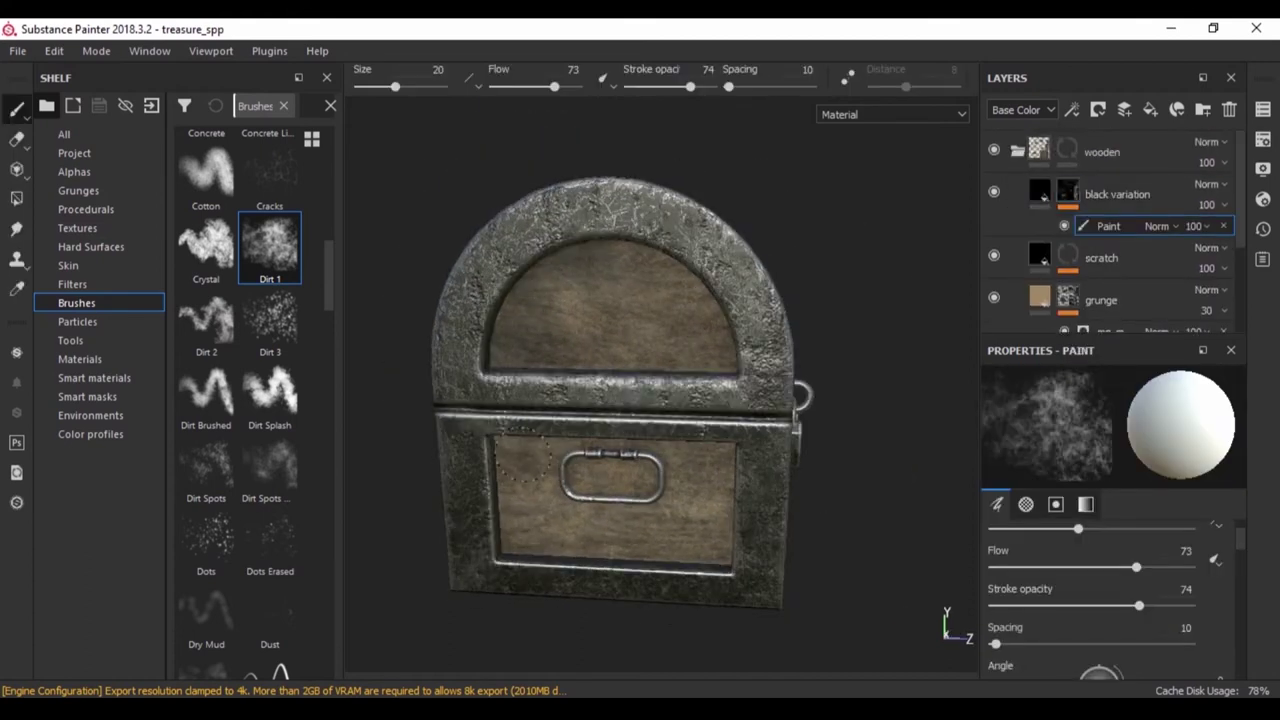
{"action": "left_click_drag", "start_coordinate": [713, 550], "coordinate": [357, 112], "text": "alt"}
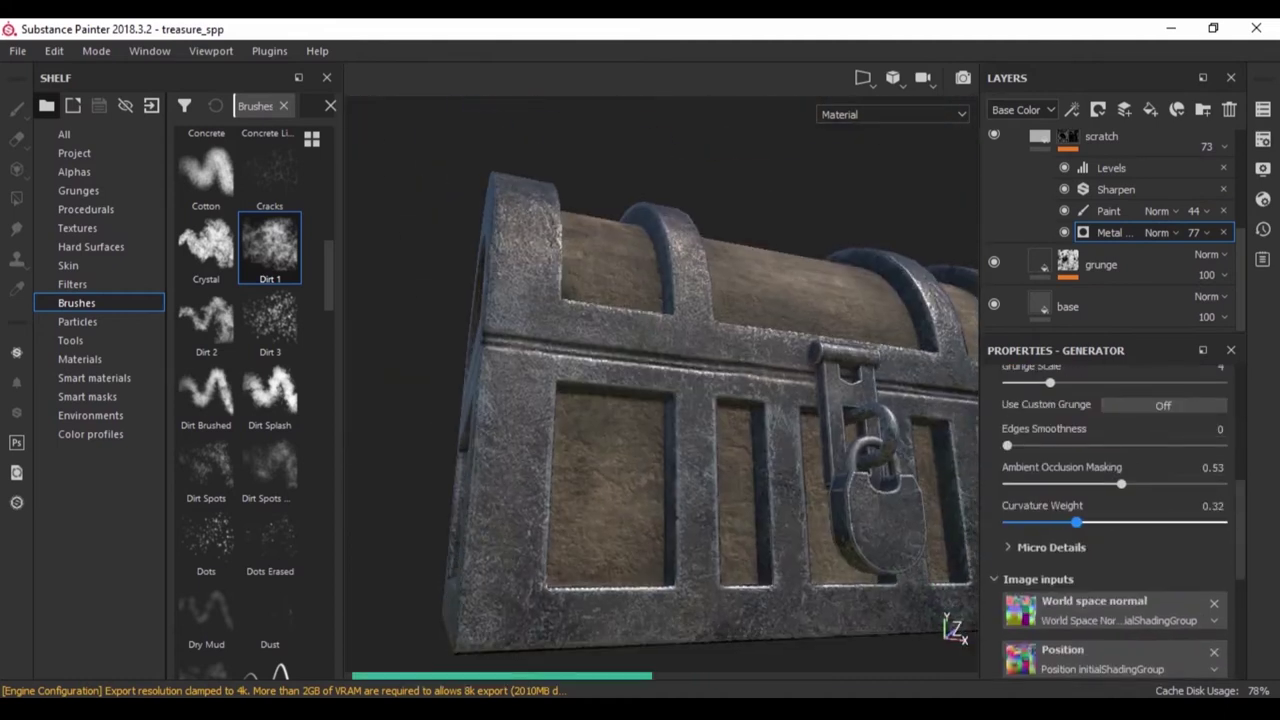
{"action": "key", "text": "ctrl+s"}
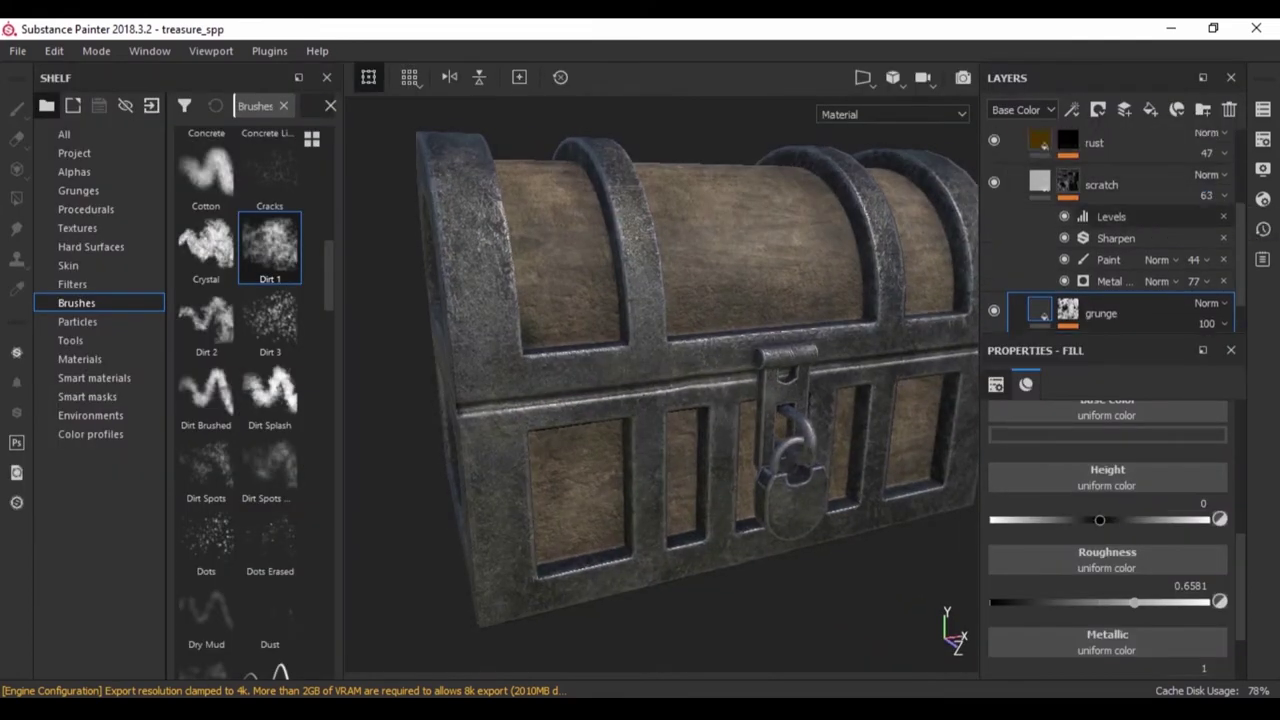
- Select the scratch layer's Paint effect in path-traced view and resize the brush to about 17
{"action": "left_click", "coordinate": [1108, 259]}
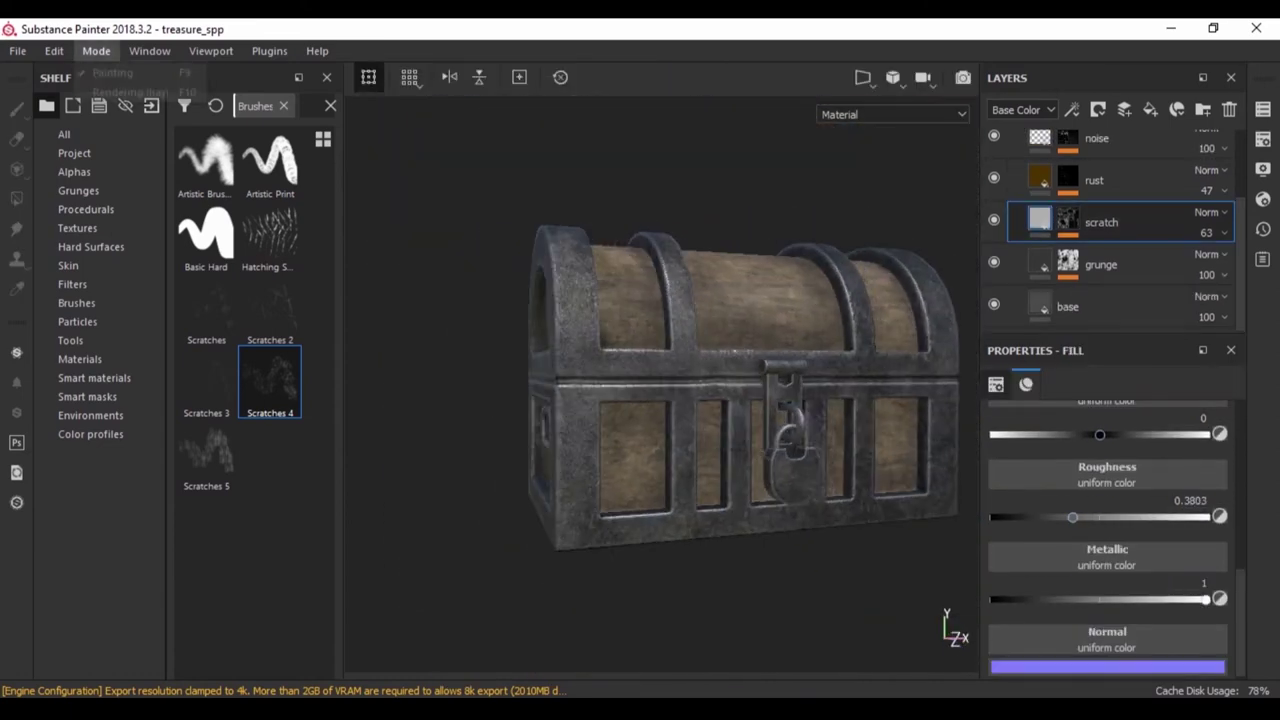
{"action": "left_click", "coordinate": [112, 91]}
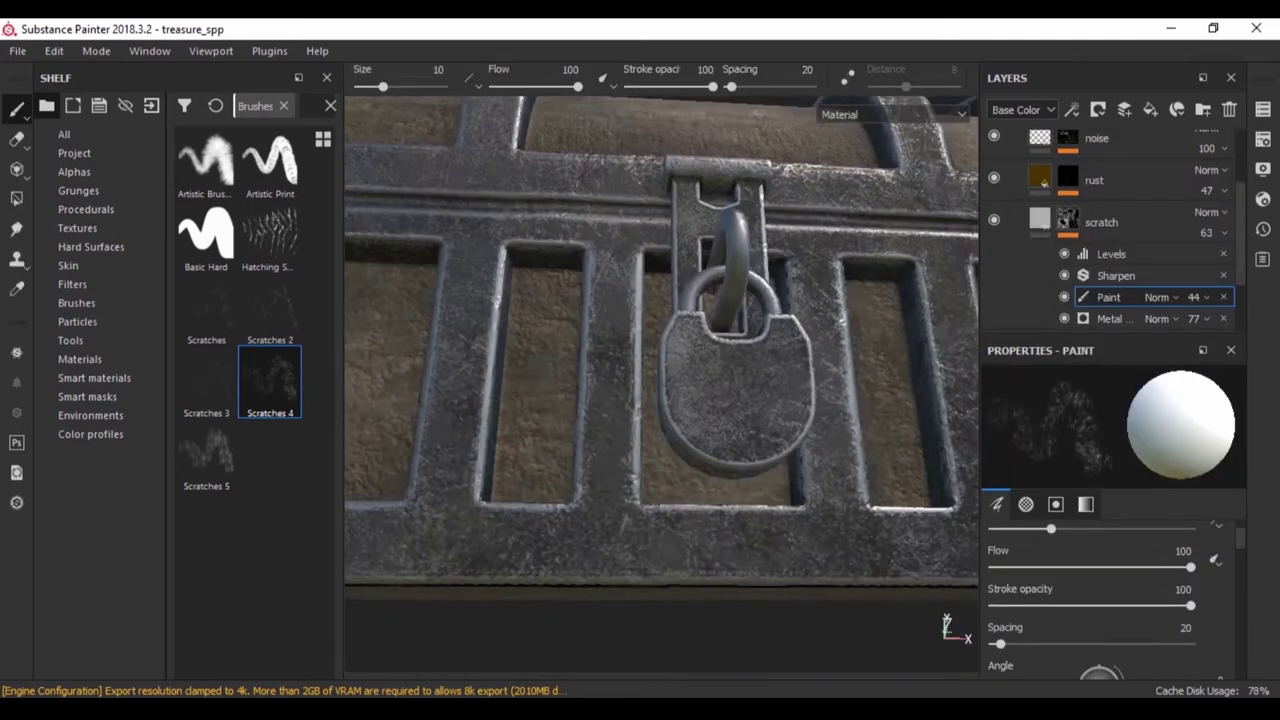
{"action": "left_click_drag", "start_coordinate": [713, 485], "coordinate": [718, 330], "text": "alt"}
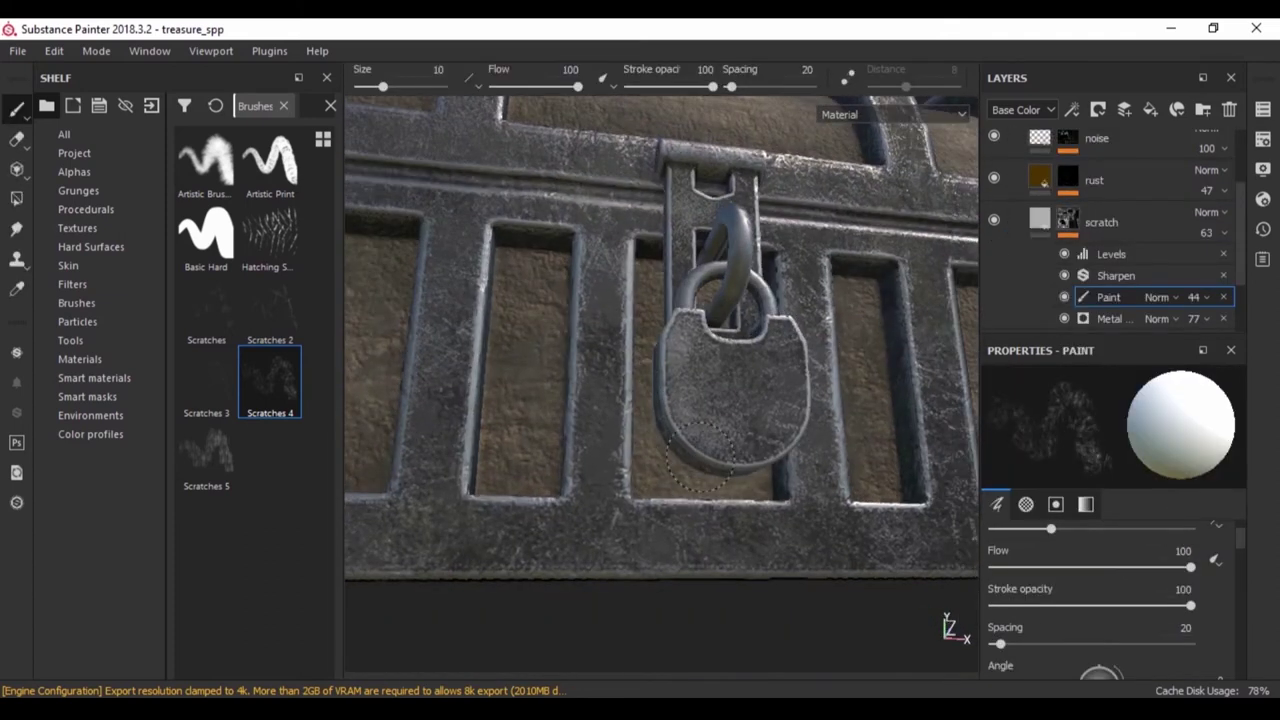
{"action": "right_click_drag", "start_coordinate": [700, 330], "coordinate": [718, 330], "text": "ctrl"}
{"action": "key", "text": "f"}
{"action": "mouse_move", "coordinate": [718, 330]}
{"action": "left_mouse_down", "text": "alt"}
{"action": "mouse_move", "coordinate": [671, 443]}
{"action": "mouse_move", "coordinate": [600, 440]}
{"action": "mouse_move", "coordinate": [580, 400]}
{"action": "left_mouse_up", "text": "alt"}
{"action": "right_click_drag", "start_coordinate": [580, 400], "coordinate": [600, 330], "text": "alt"}
{"action": "right_click_drag", "start_coordinate": [600, 375], "coordinate": [573, 375], "text": "ctrl"}
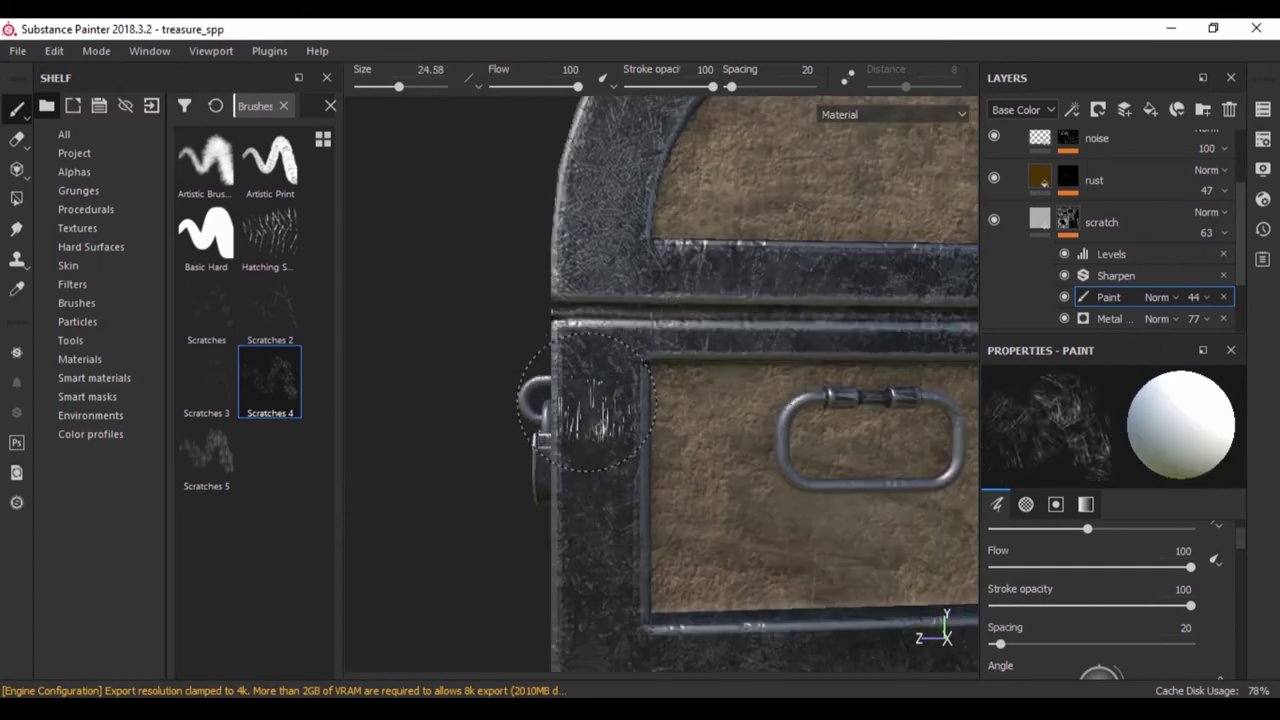
{"action": "scroll", "coordinate": [573, 375], "scroll_direction": "down", "scroll_amount": 3}
{"action": "scroll", "coordinate": [767, 405], "scroll_direction": "up", "scroll_amount": 2}
- Pick the Dirt 1 brush on the black variation Paint mask and preview the chest in Iray
{"action": "left_click", "coordinate": [560, 380], "text": "ctrl+alt"}
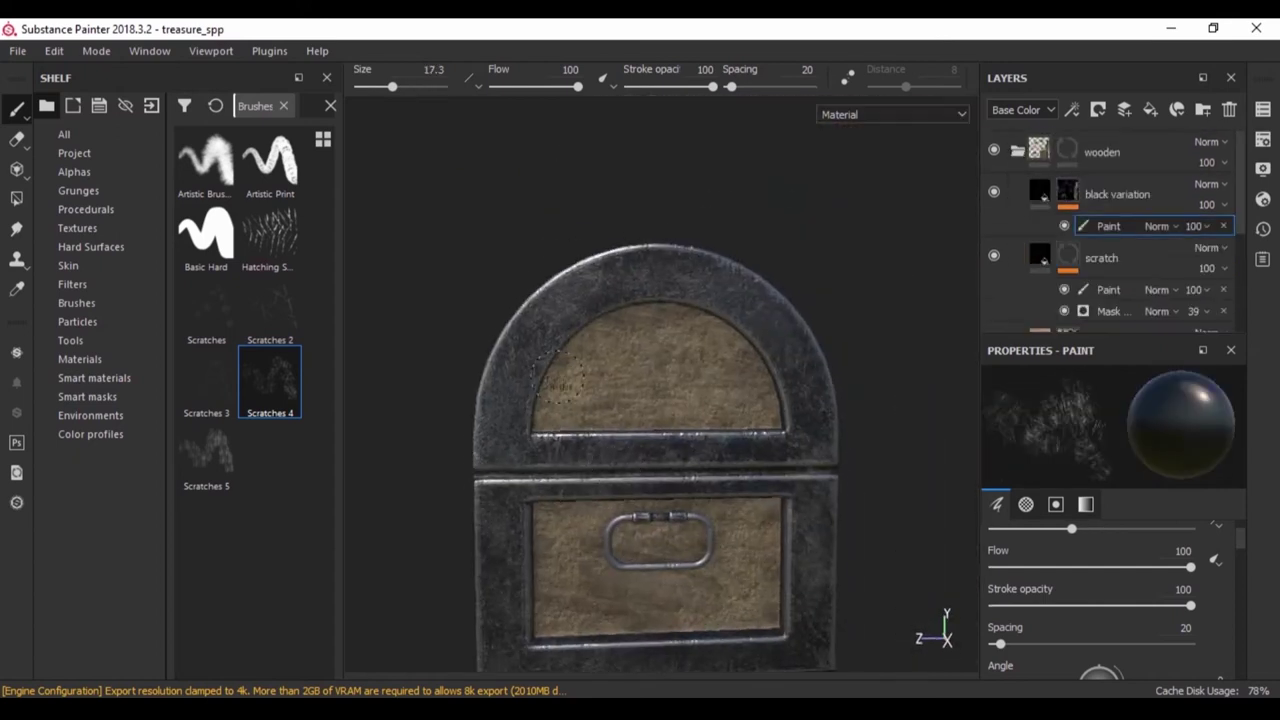
{"action": "left_click", "coordinate": [270, 327]}
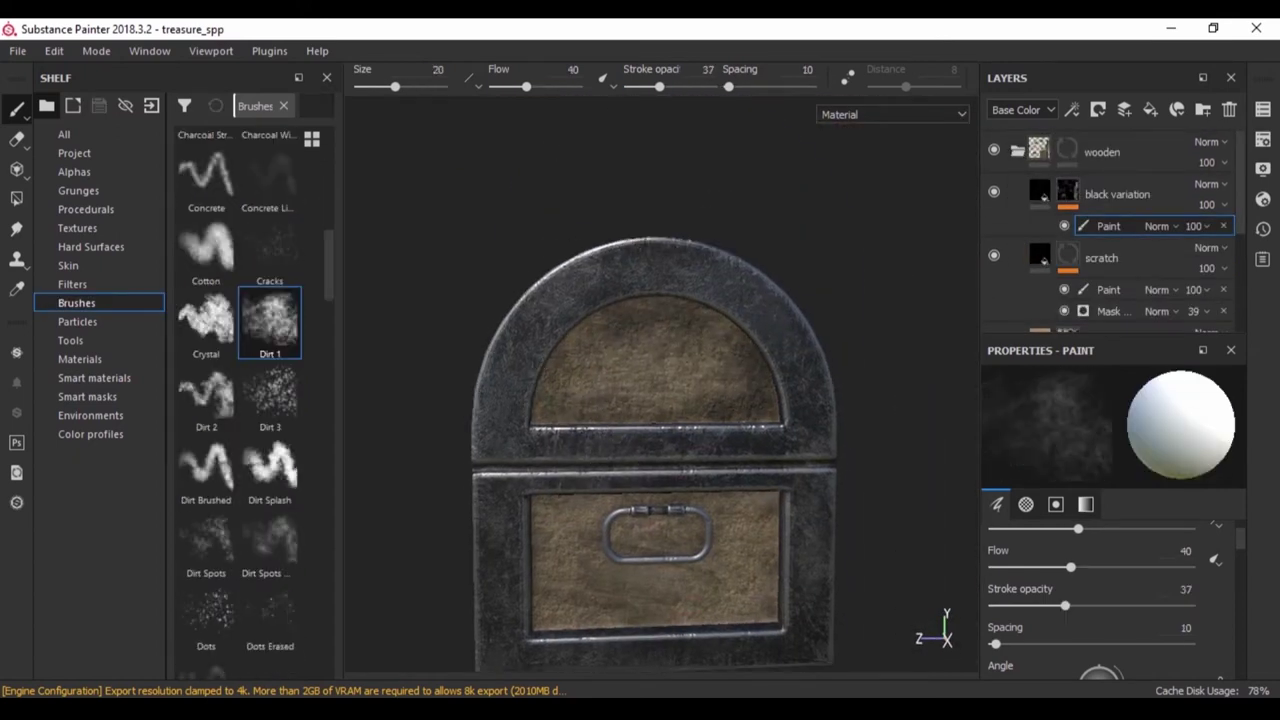
{"action": "middle_click_drag", "start_coordinate": [653, 450], "coordinate": [673, 307], "text": "alt"}
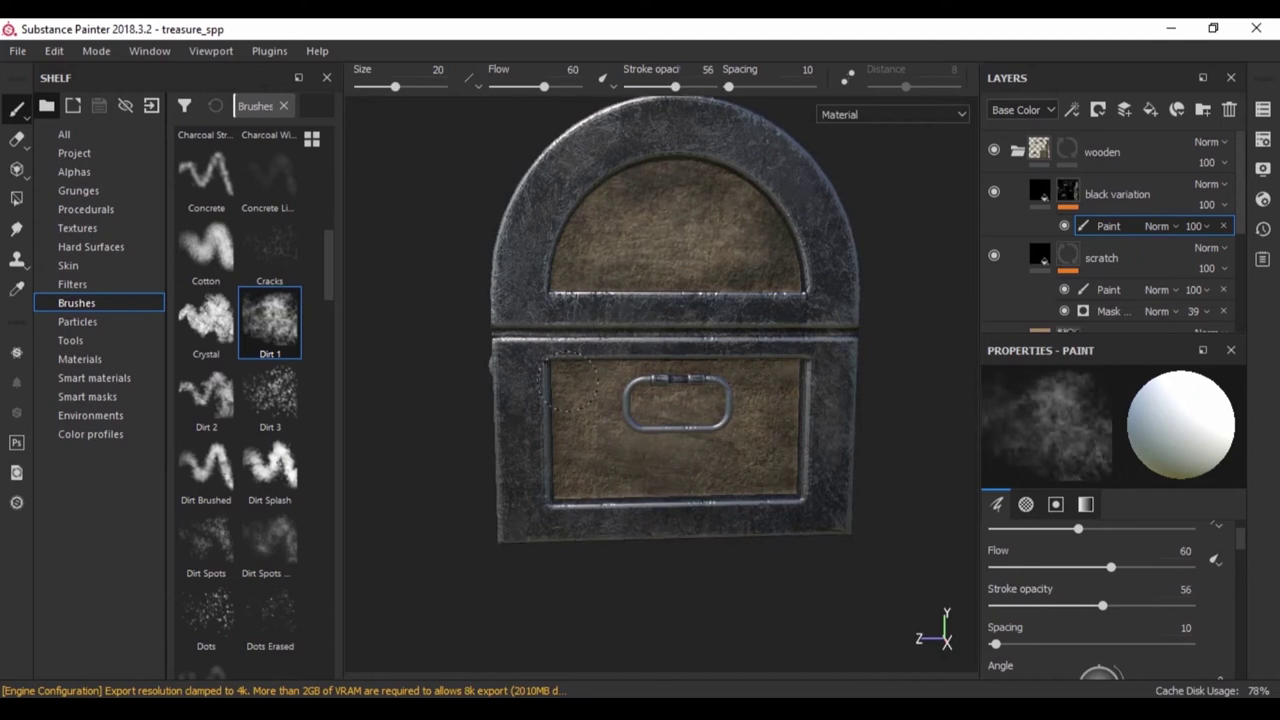
{"action": "left_click_drag", "start_coordinate": [570, 385], "coordinate": [620, 400], "text": "alt"}
{"action": "left_click_drag", "start_coordinate": [597, 350], "coordinate": [679, 548], "text": "alt"}
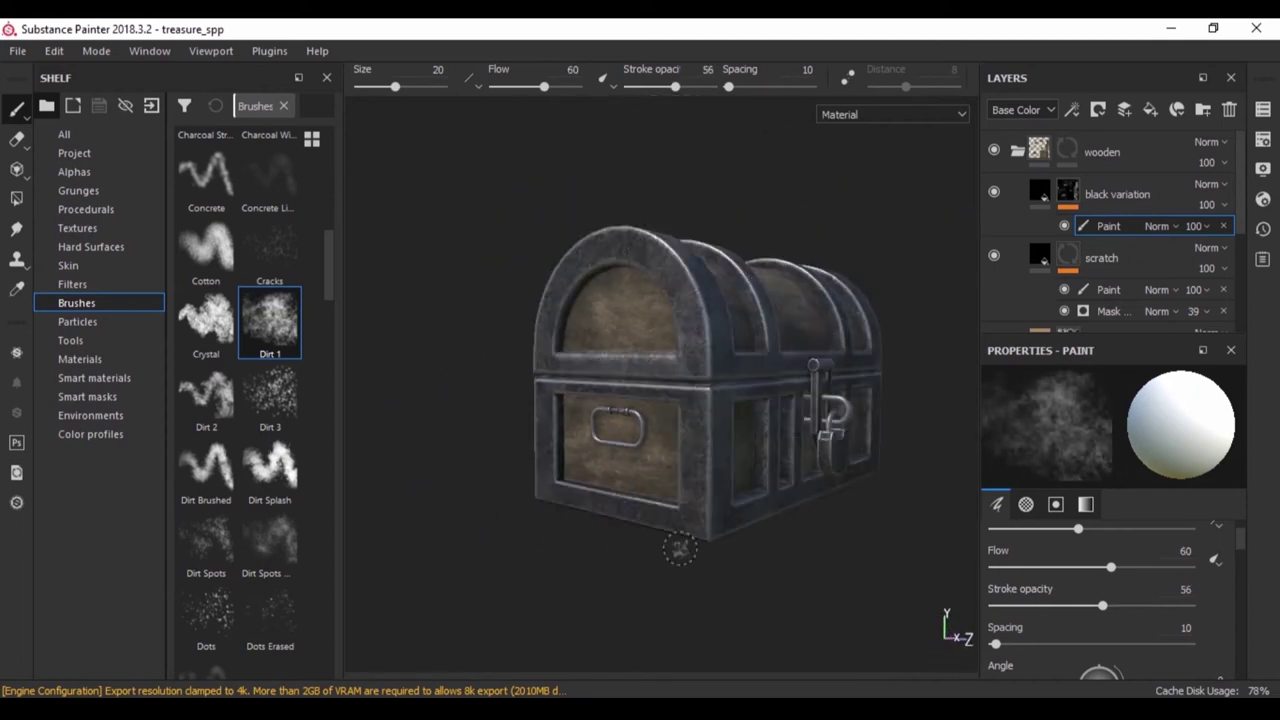
{"action": "key", "text": "F10"}
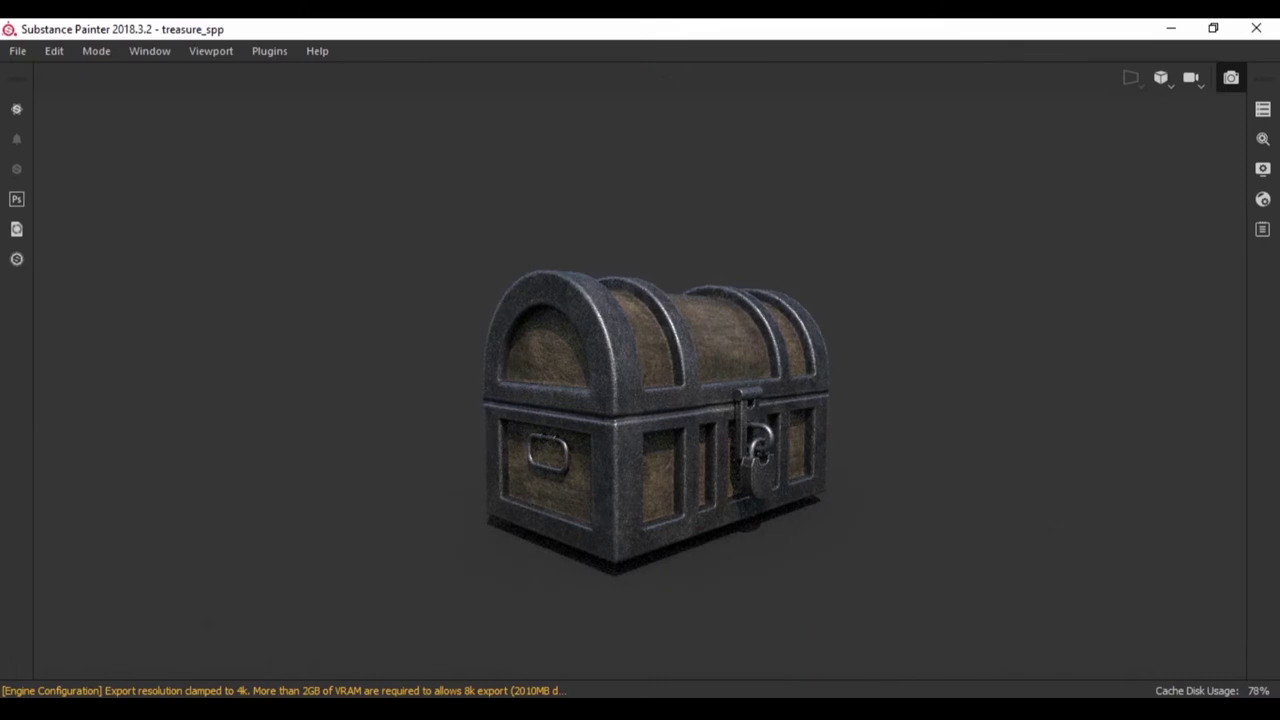
- Exit the Iray preview back to the editor and zoom in on the chest front and padlock
{"action": "key", "text": "F10"}
{"action": "scroll", "coordinate": [660, 380], "scroll_direction": "up", "scroll_amount": 5}
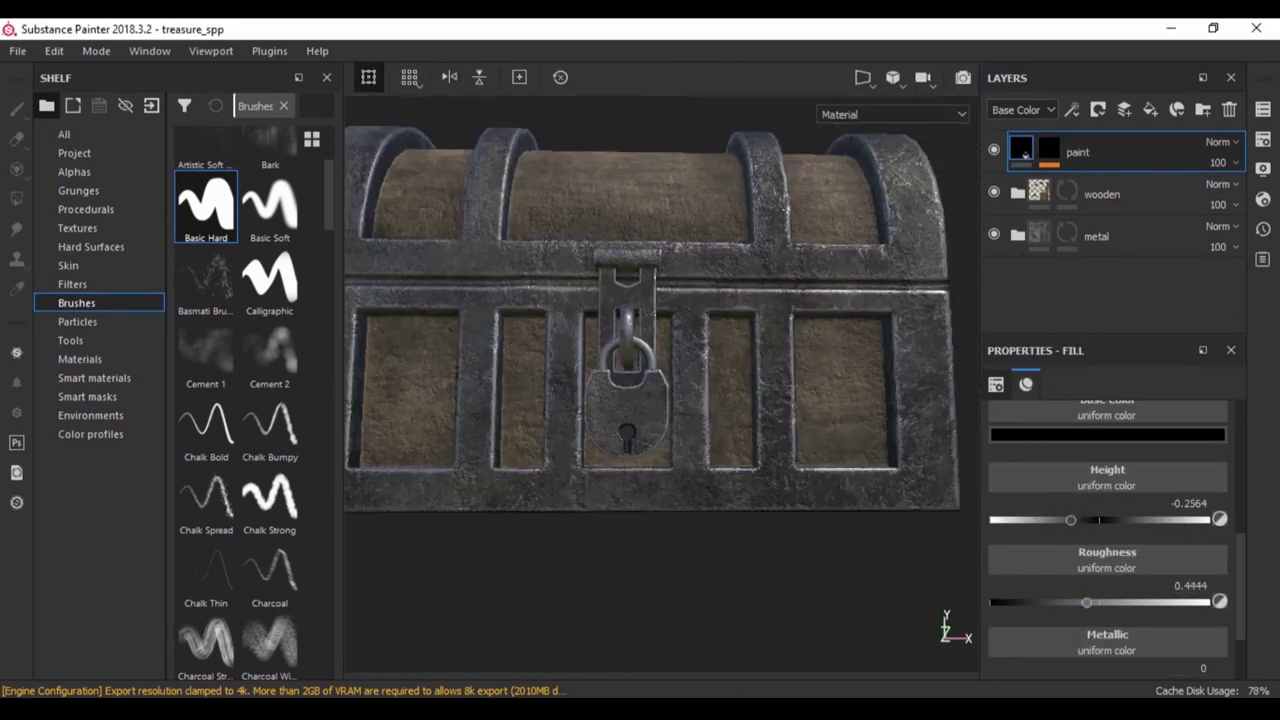
- Hide the panels and inspect the scratch Levels and the grunge layer's Grunge Dirt Scratched generator
{"action": "key", "text": "Tab"}
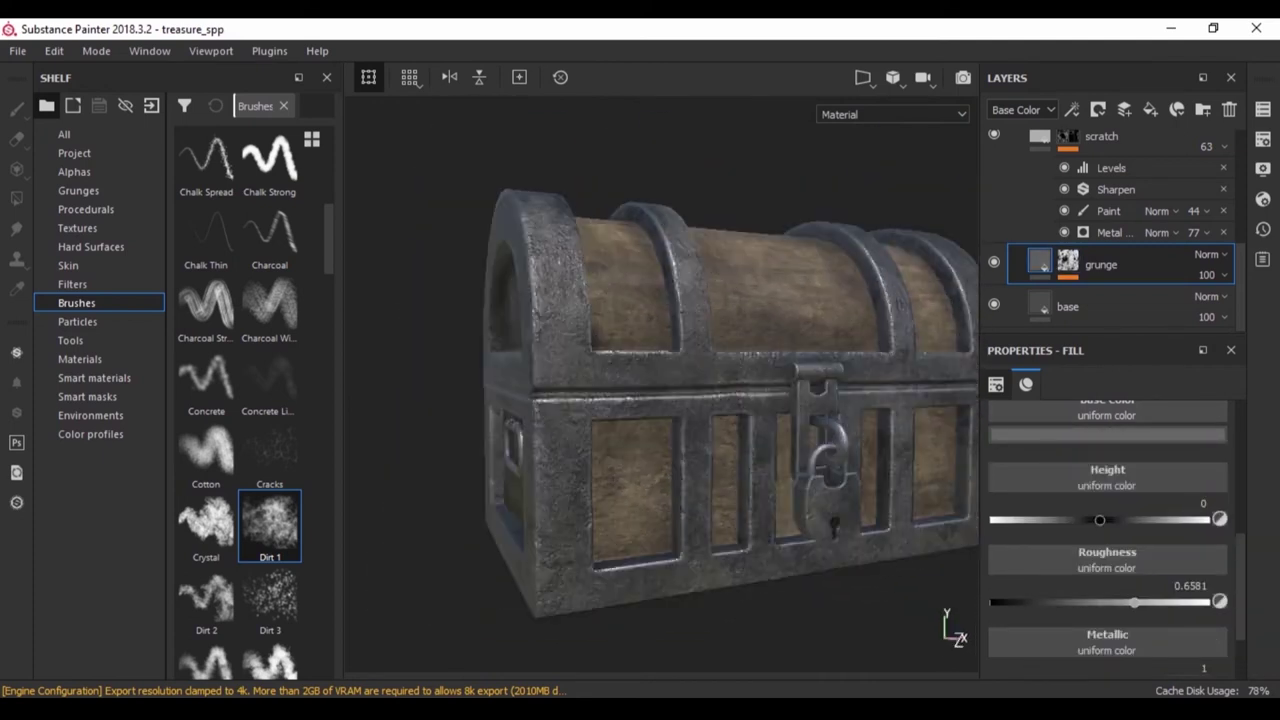
{"action": "left_click", "coordinate": [1111, 168]}
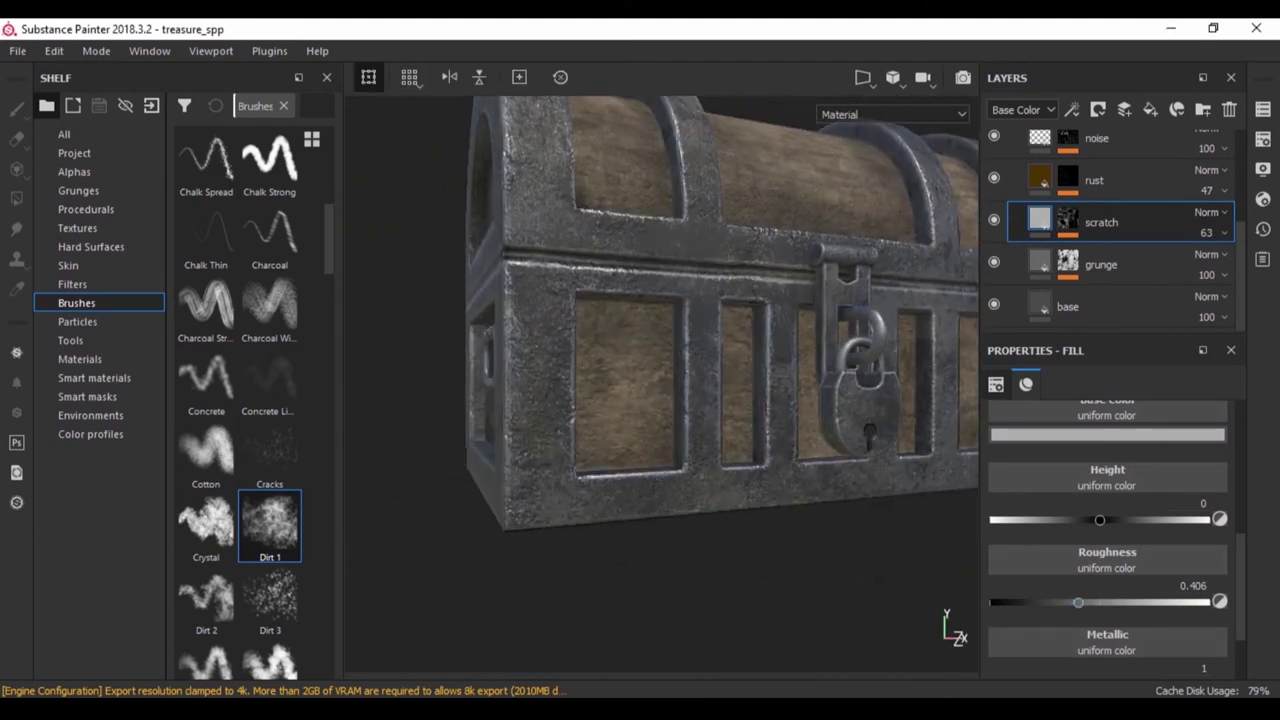
{"action": "left_click", "coordinate": [1111, 317]}
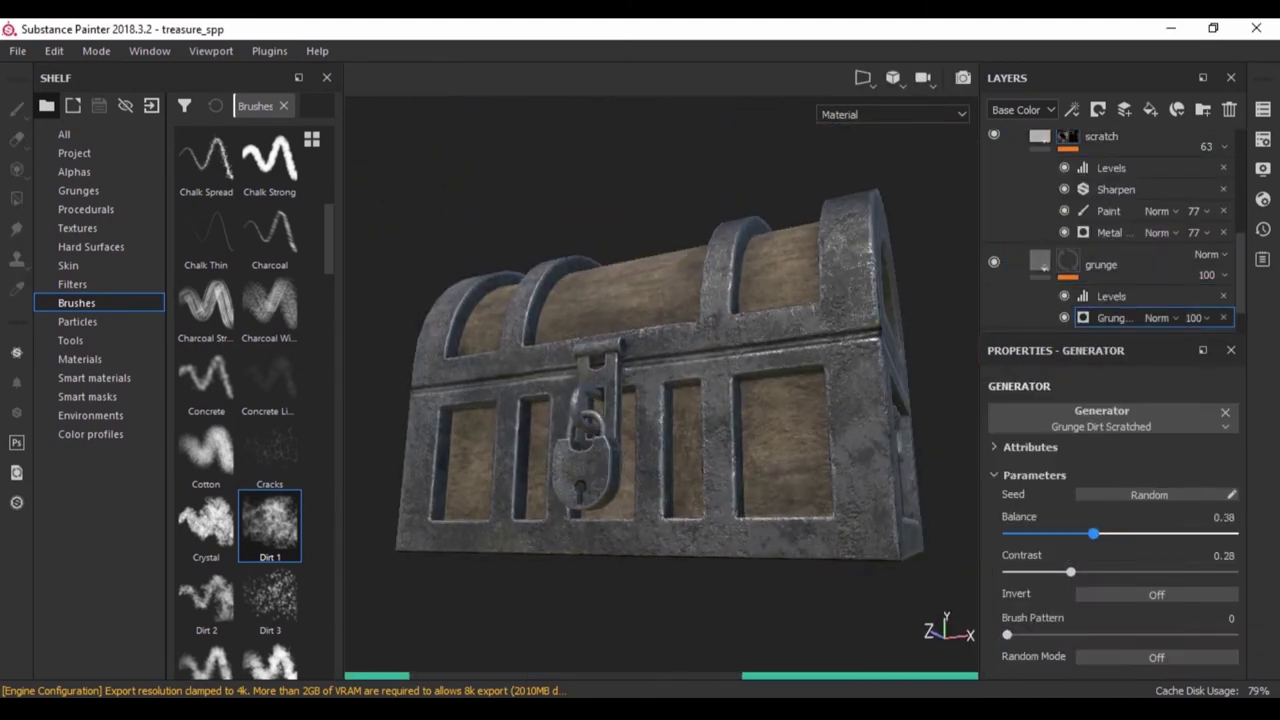
{"action": "left_click", "coordinate": [1111, 168]}
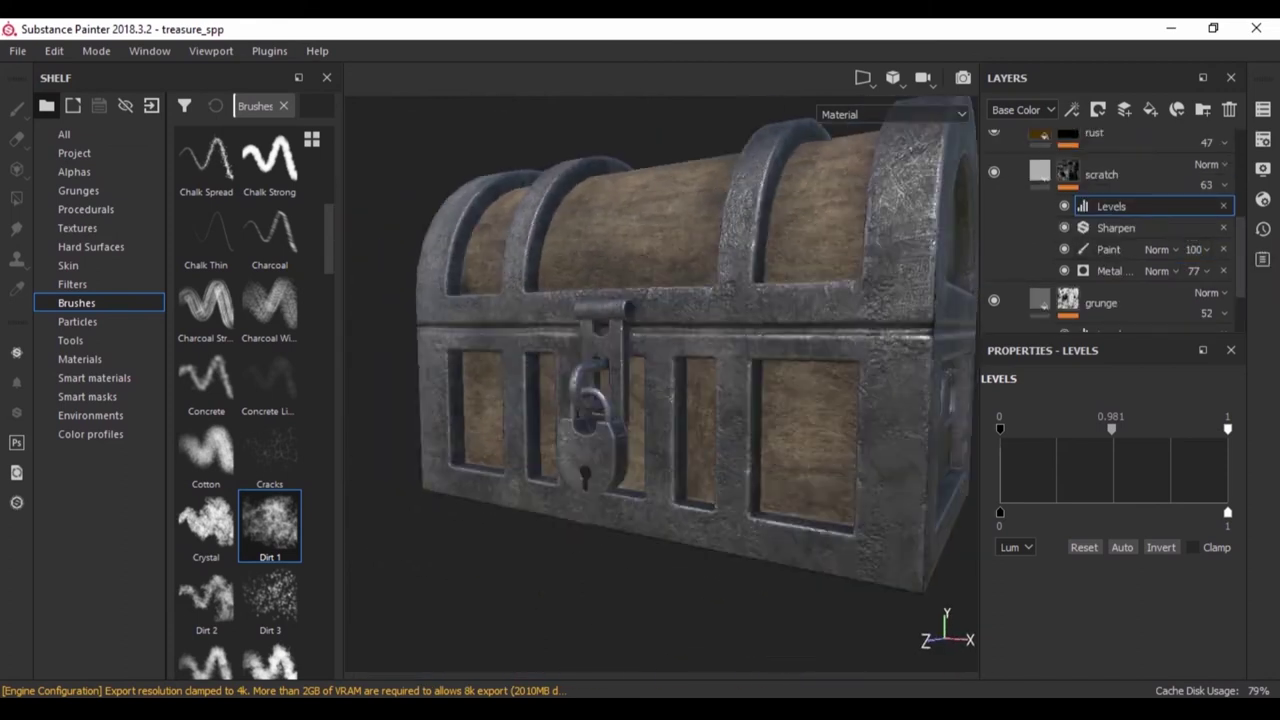
- Paint white scratches on the lock-front and lid metal bands using the scratch layer's Paint effect
{"action": "left_click", "coordinate": [1108, 249]}
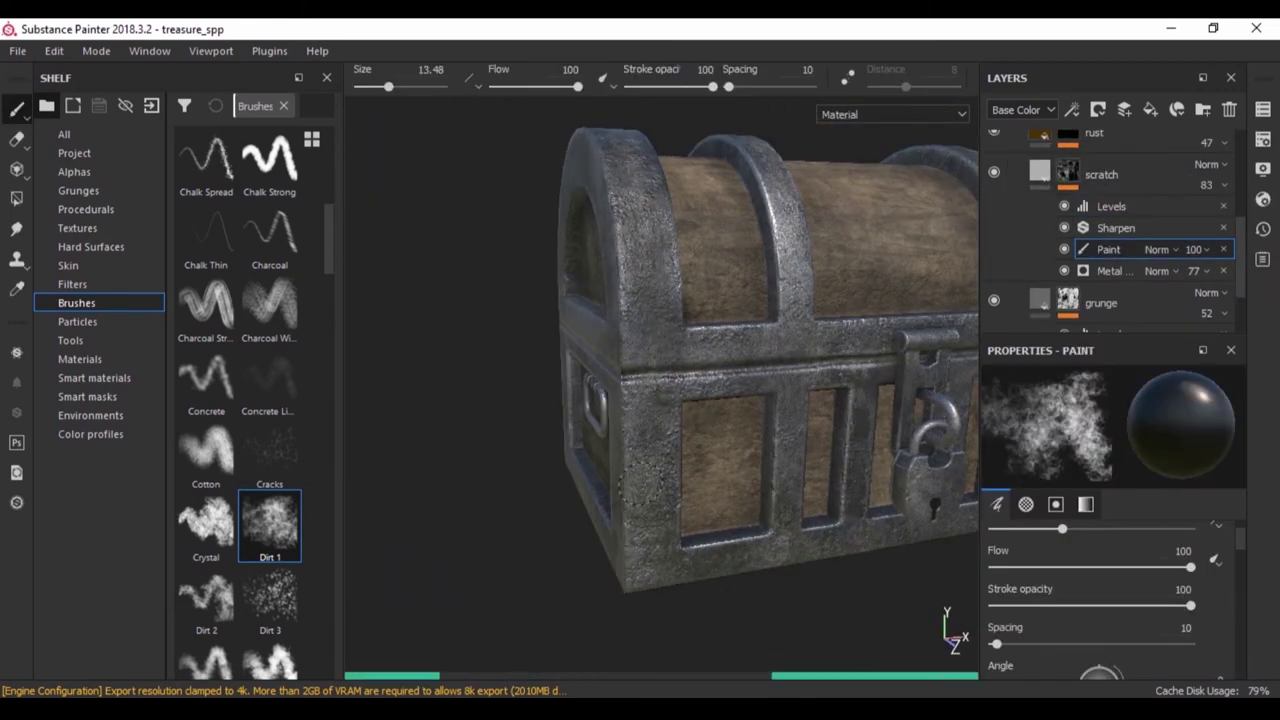
{"action": "left_click_drag", "start_coordinate": [630, 360], "coordinate": [490, 380], "text": "alt"}
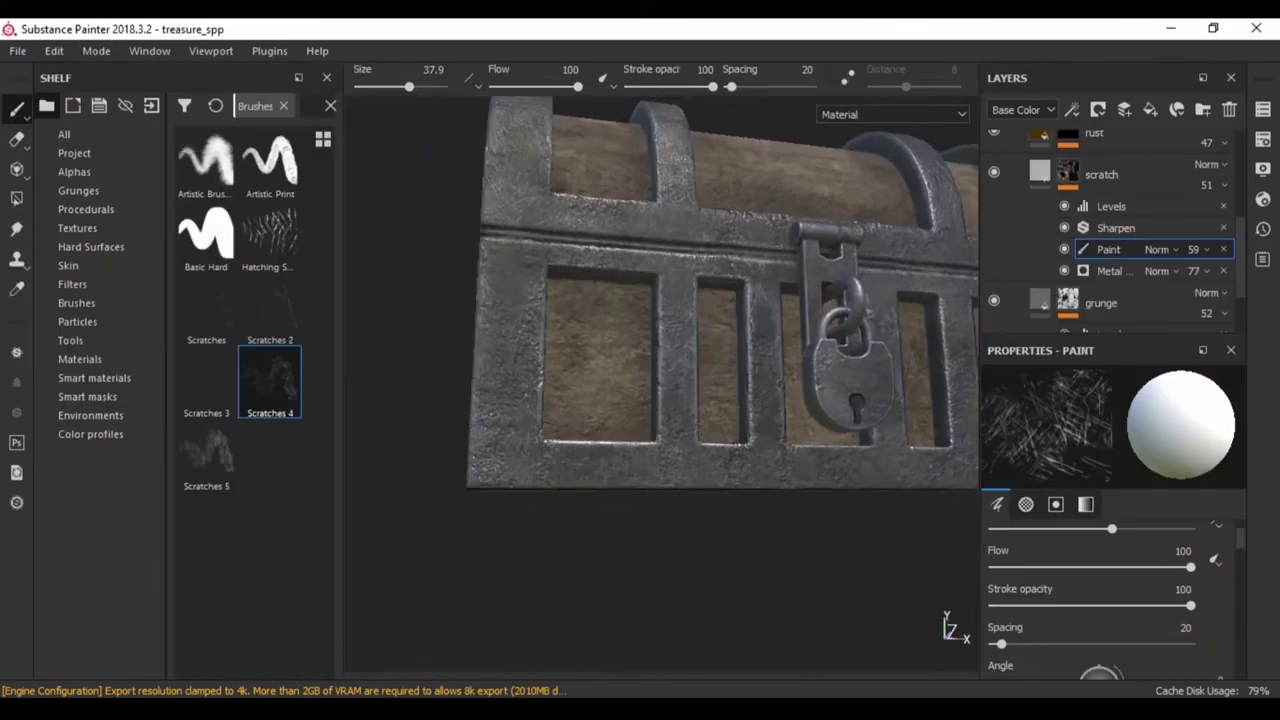
{"action": "left_click_drag", "start_coordinate": [700, 380], "coordinate": [600, 300], "text": "alt"}
{"action": "left_click_drag", "start_coordinate": [570, 300], "coordinate": [592, 290]}
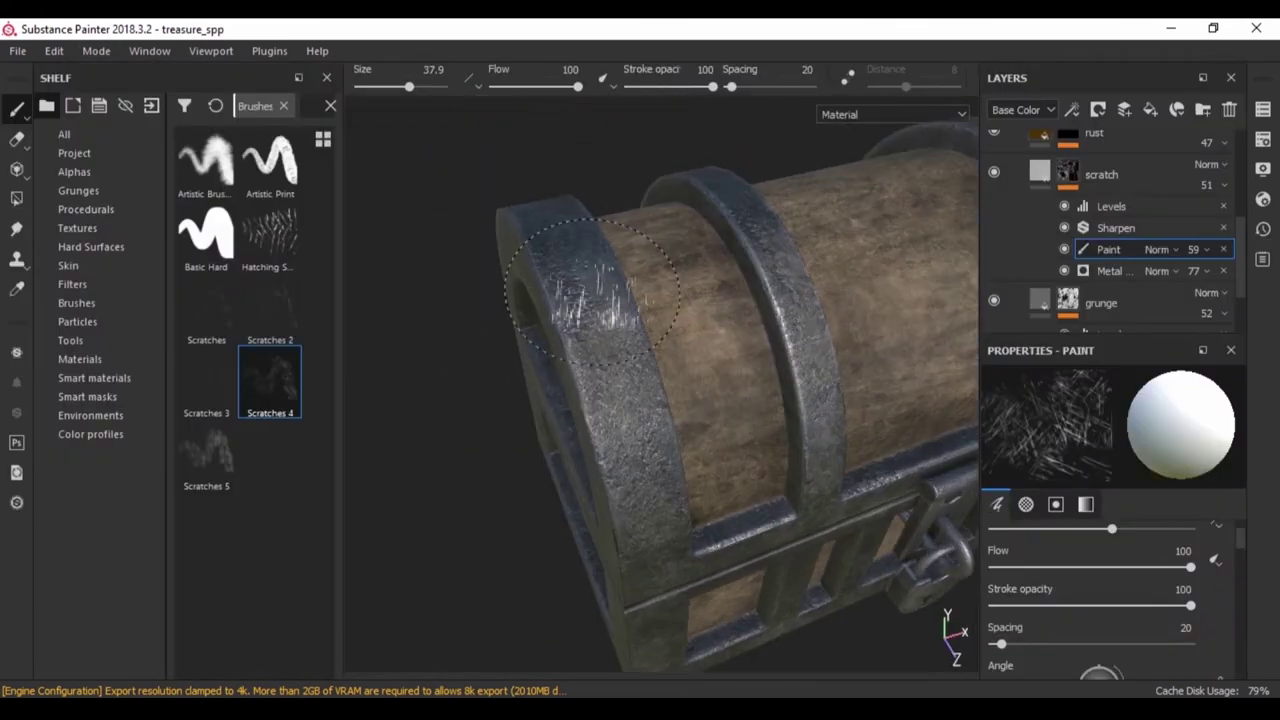
{"action": "left_click_drag", "start_coordinate": [640, 245], "coordinate": [685, 365], "text": "alt"}
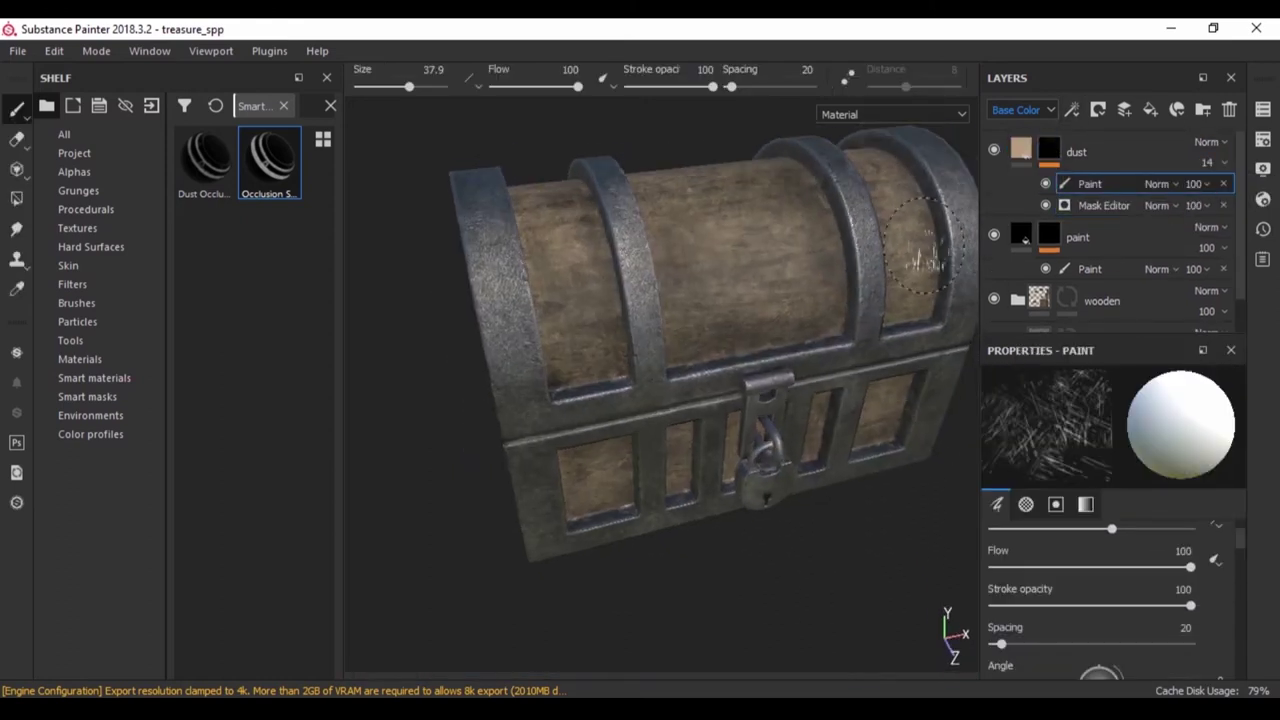
- Choose the Fibers Moss brush and look over the chest from side, front and three-quarter views
{"action": "left_click", "coordinate": [269, 152]}
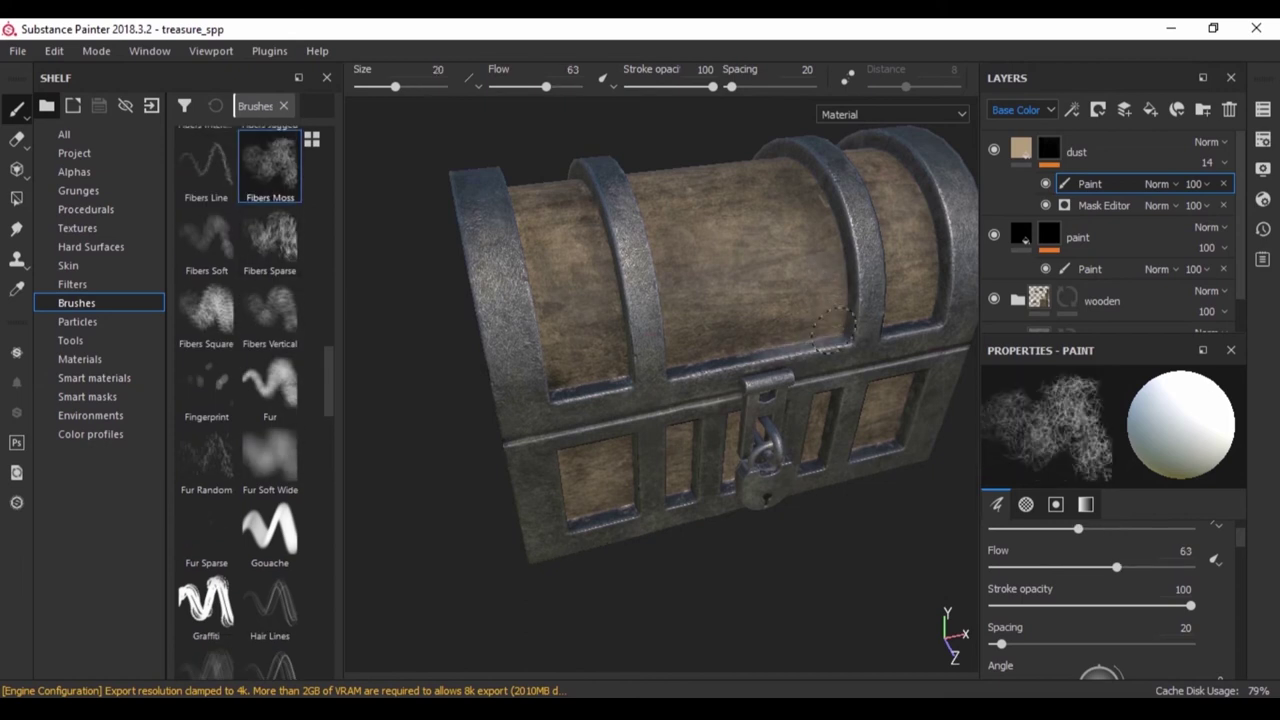
{"action": "left_click_drag", "start_coordinate": [912, 312], "coordinate": [700, 400], "text": "alt"}
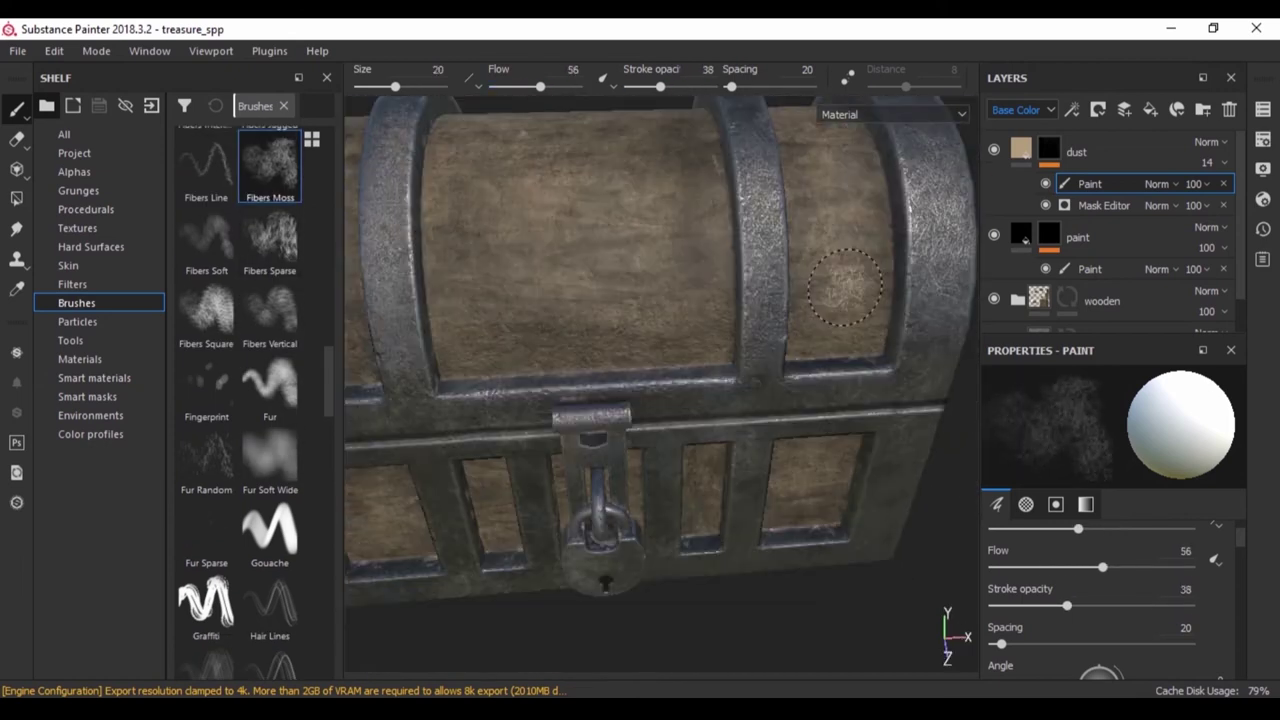
{"action": "key", "text": "f"}
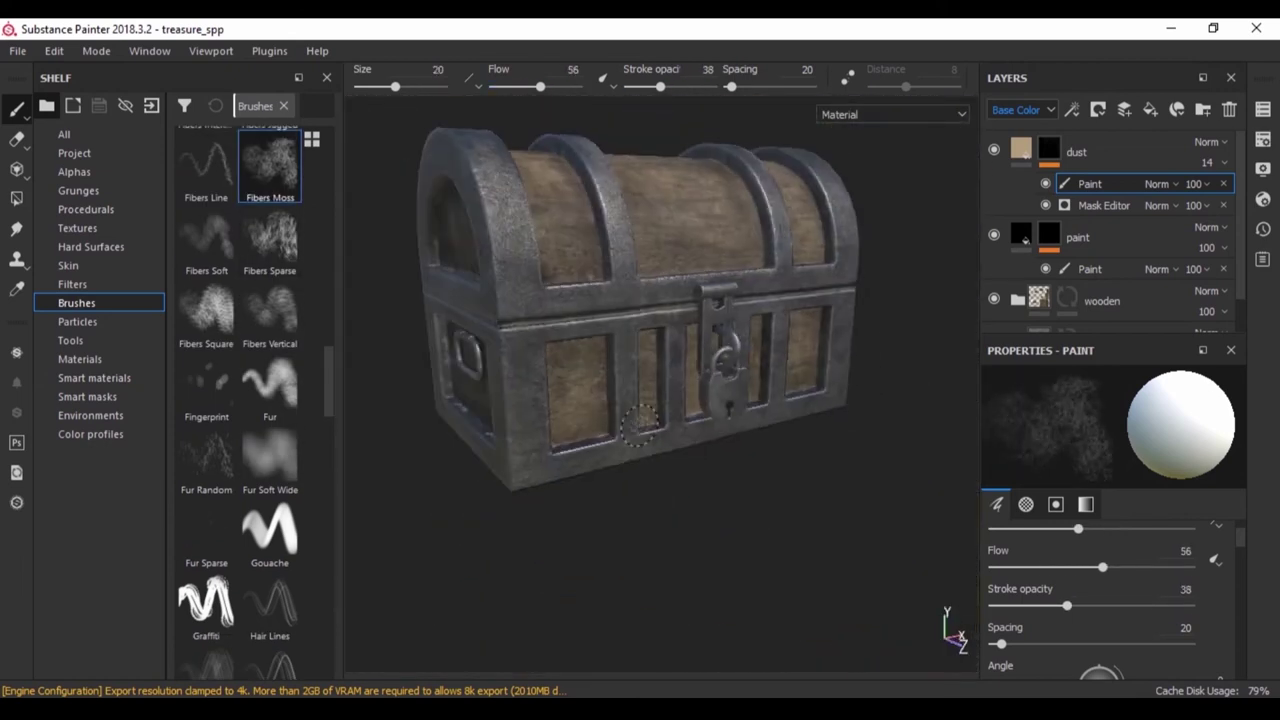
{"action": "scroll", "coordinate": [667, 195], "scroll_direction": "up", "scroll_amount": 5}
{"action": "left_click_drag", "start_coordinate": [563, 530], "coordinate": [520, 450], "text": "alt"}
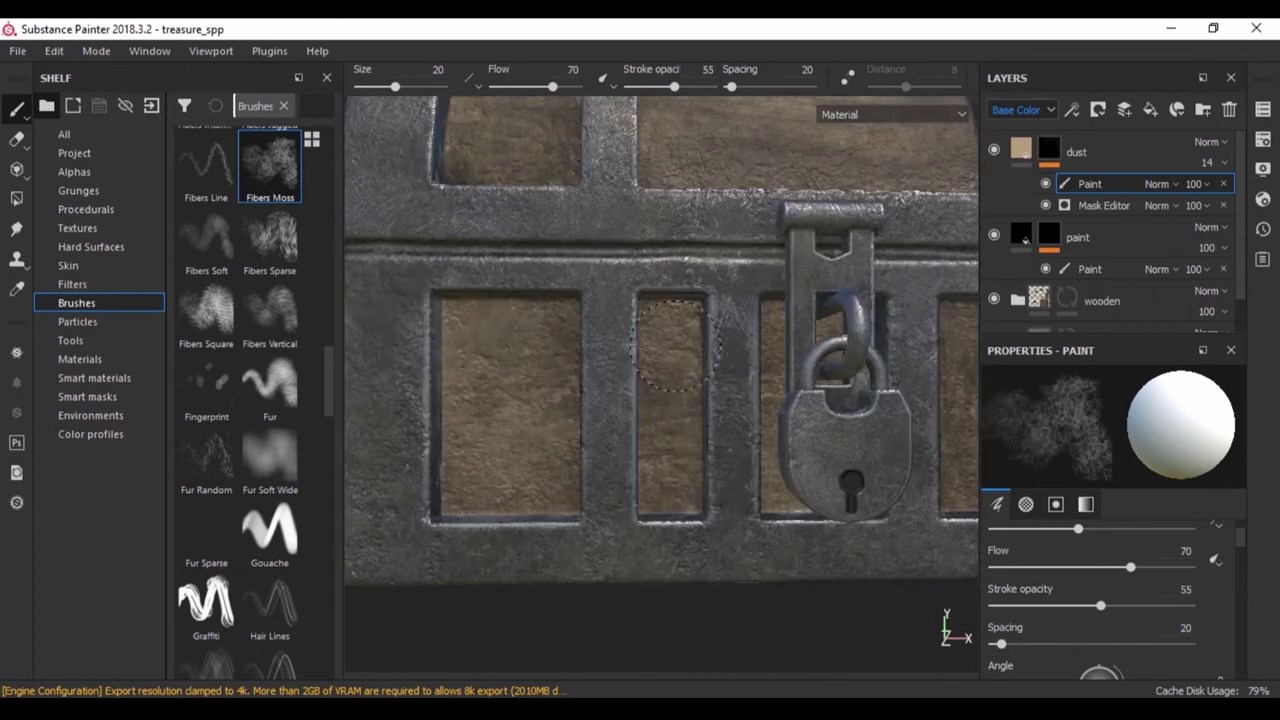
{"action": "scroll", "coordinate": [478, 370], "scroll_direction": "up", "scroll_amount": 4}
{"action": "left_click_drag", "start_coordinate": [477, 368], "coordinate": [700, 420], "text": "alt"}
{"action": "scroll", "coordinate": [795, 445], "scroll_direction": "up", "scroll_amount": 2}
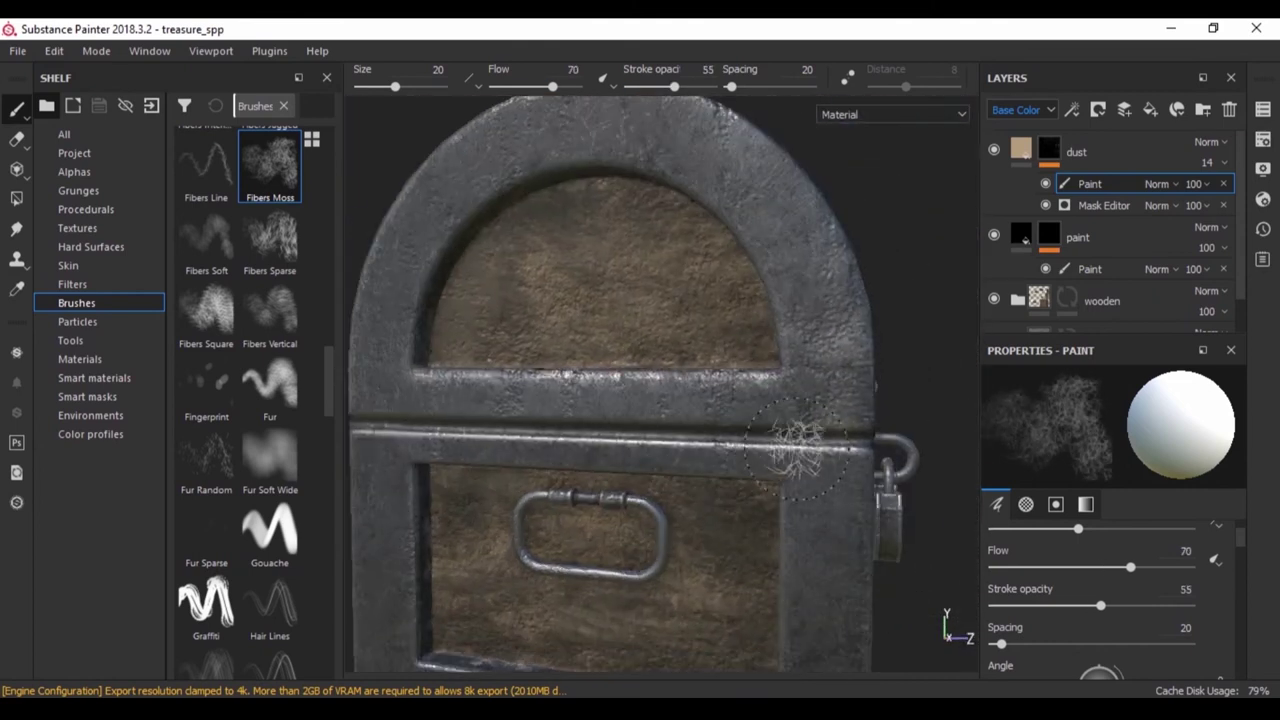
{"action": "scroll", "coordinate": [785, 437], "scroll_direction": "down", "scroll_amount": 3}
{"action": "left_click_drag", "start_coordinate": [785, 437], "coordinate": [650, 420], "text": "alt"}
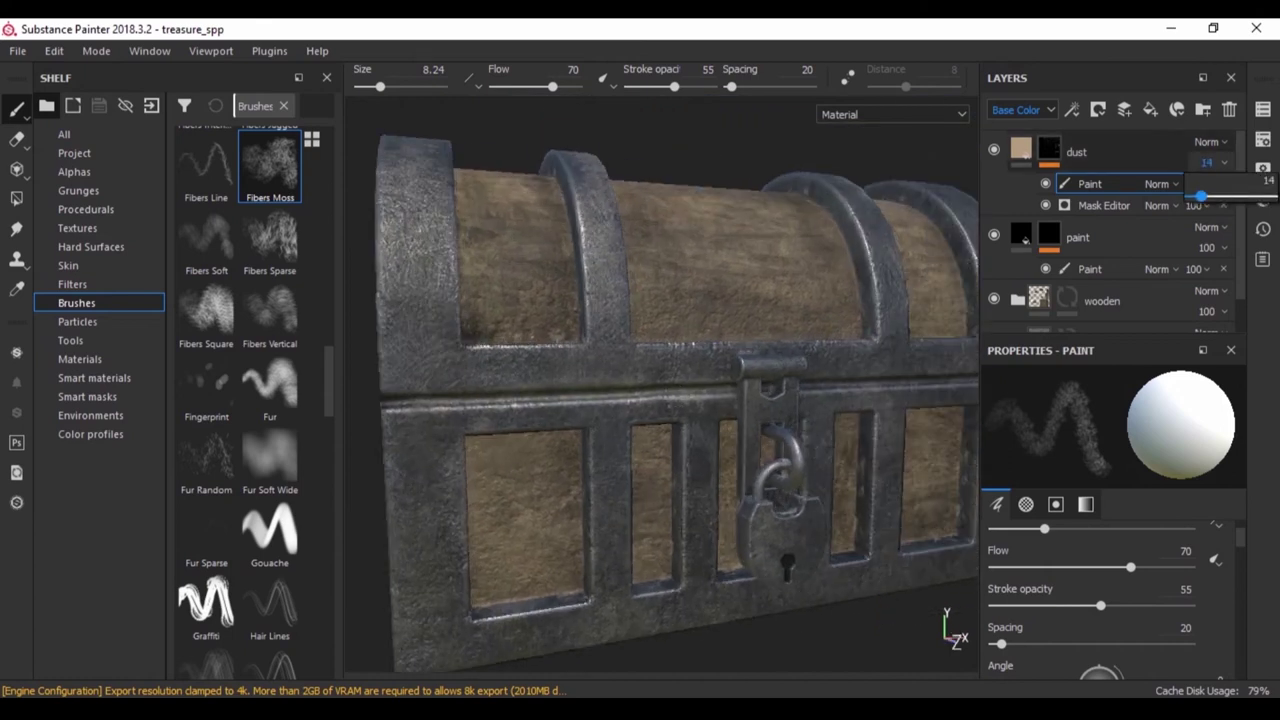
{"action": "left_click_drag", "start_coordinate": [700, 300], "coordinate": [769, 260], "text": "alt"}
{"action": "scroll", "coordinate": [769, 260], "scroll_direction": "down", "scroll_amount": 3}
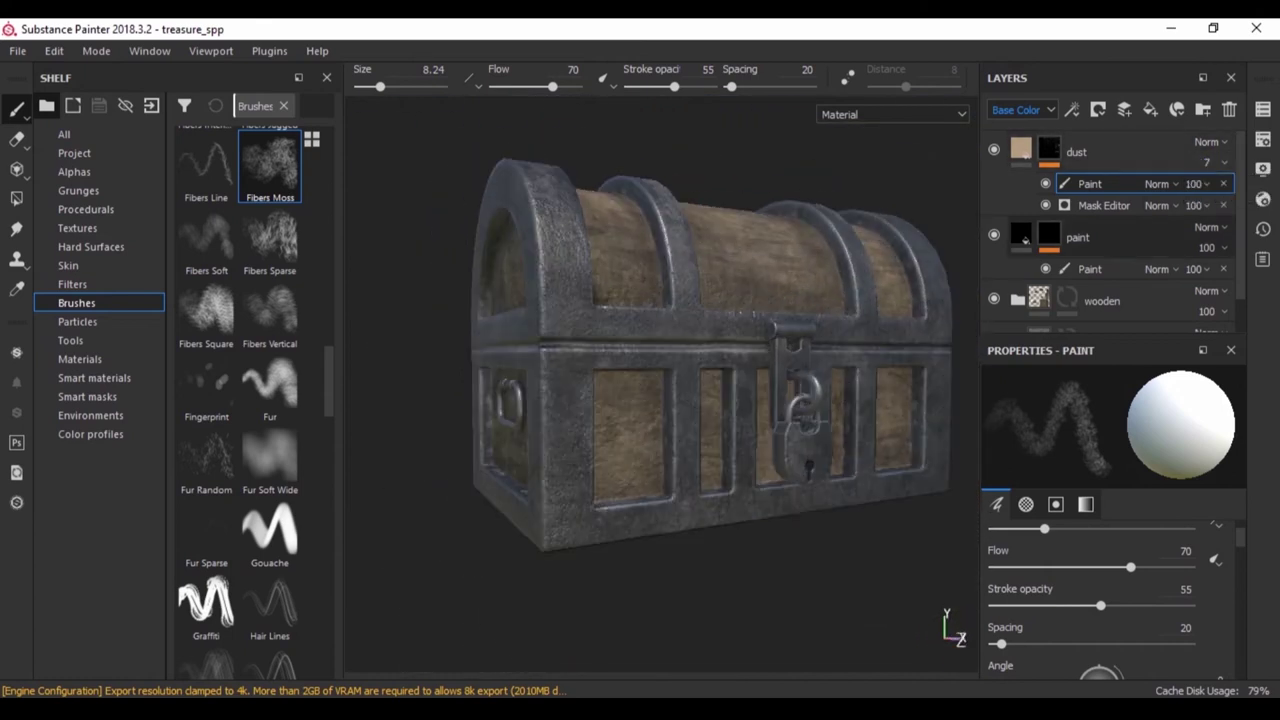
- Delete the dust layer and check more of the lid
{"action": "key", "text": "Delete"}
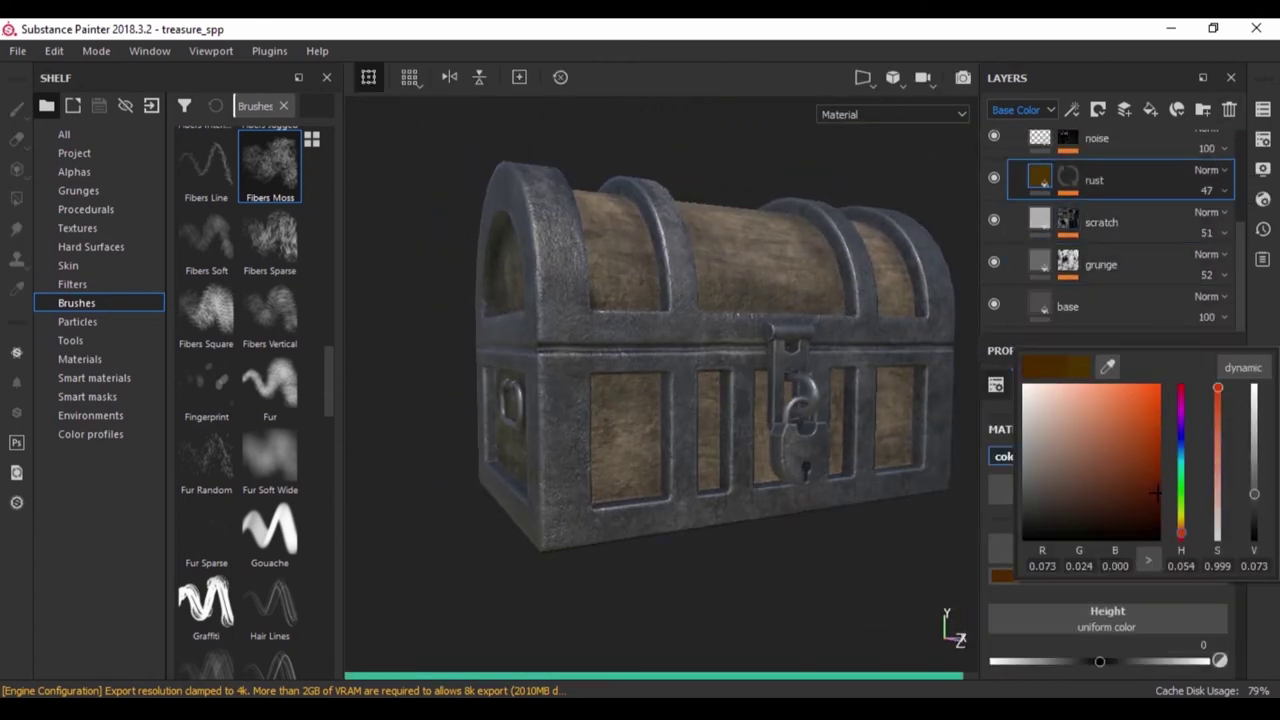
{"action": "scroll", "coordinate": [708, 380], "scroll_direction": "up", "scroll_amount": 3}
{"action": "scroll", "coordinate": [708, 380], "scroll_direction": "up", "scroll_amount": 2}
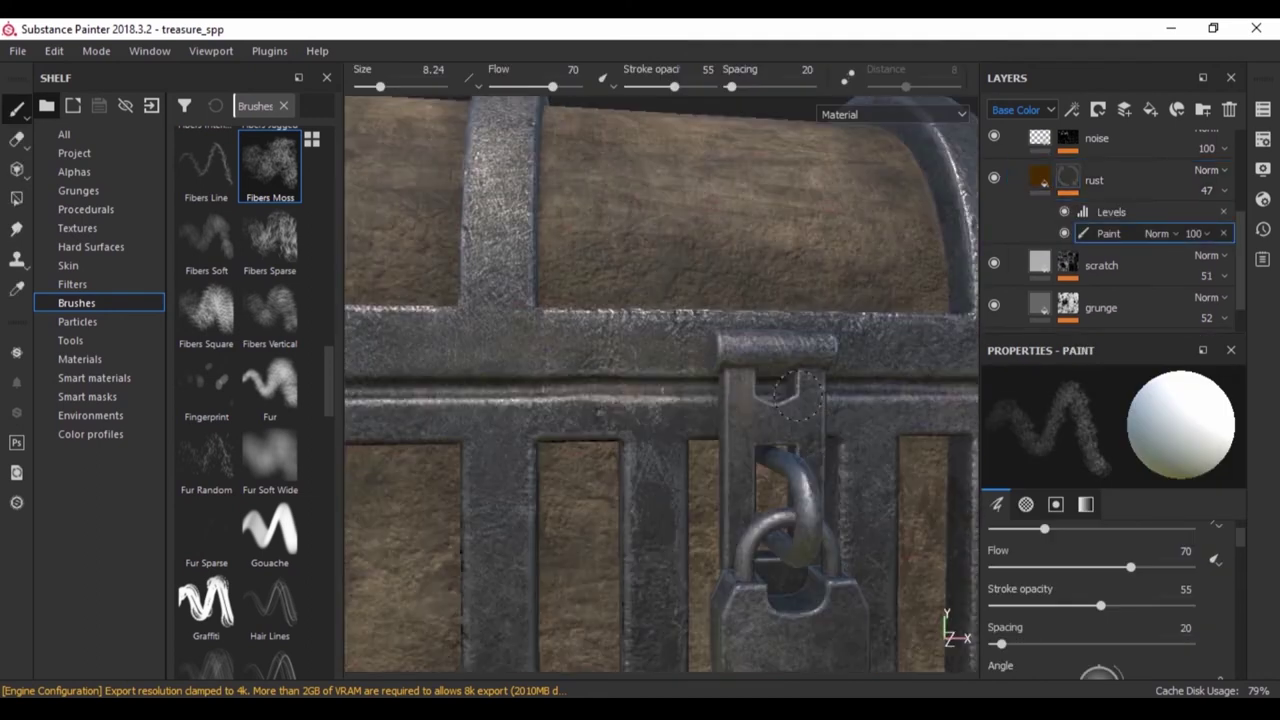
{"action": "scroll", "coordinate": [640, 450], "scroll_direction": "down", "scroll_amount": 5}
{"action": "left_click_drag", "start_coordinate": [640, 450], "coordinate": [573, 533], "text": "alt"}
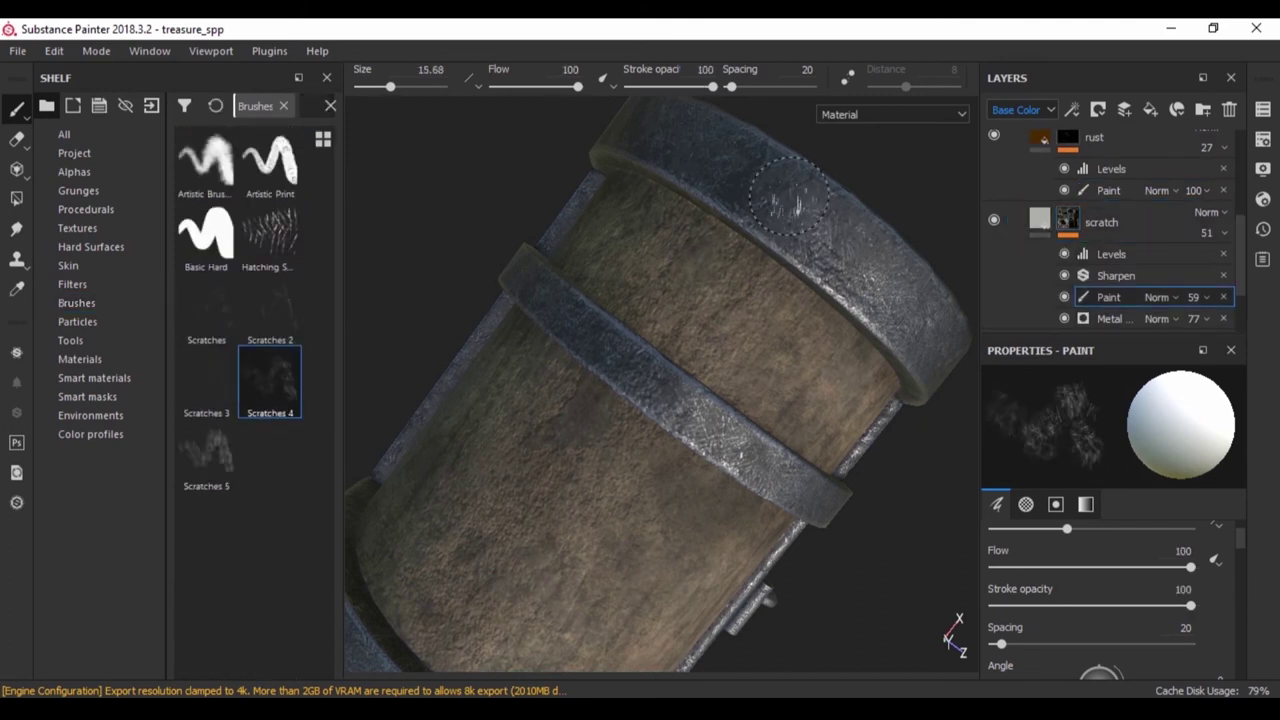
- Frame the whole chest upright, then orbit to an end-on side view
{"action": "key", "text": "f"}
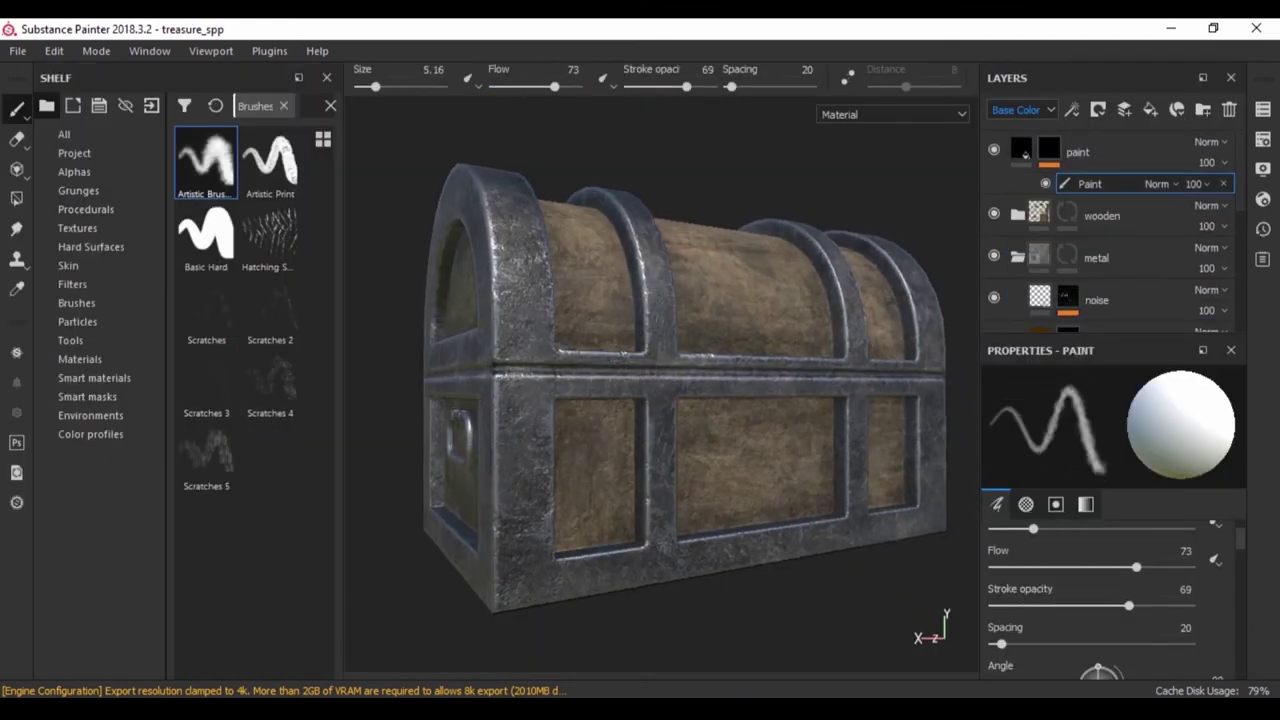
{"action": "mouse_move", "coordinate": [430, 497]}
{"action": "left_mouse_down", "text": "alt"}
{"action": "mouse_move", "coordinate": [571, 277]}
{"action": "mouse_move", "coordinate": [521, 435]}
{"action": "left_mouse_up", "text": "alt"}
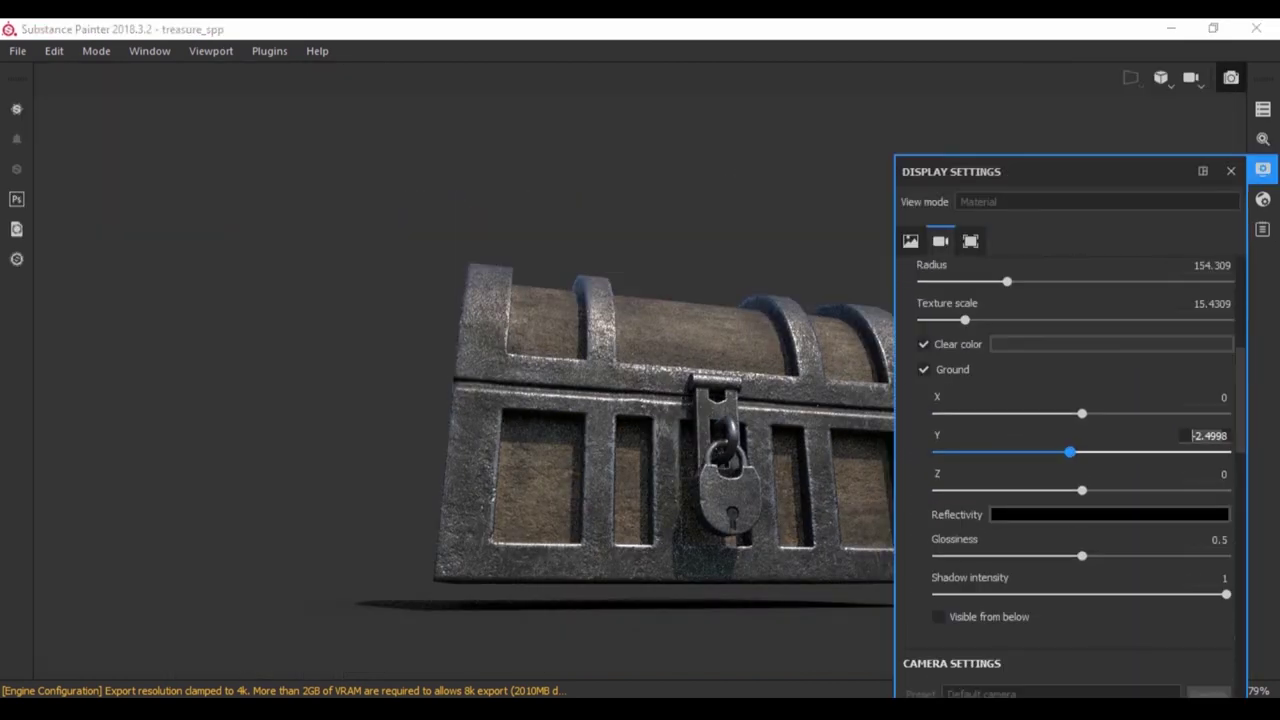
- Raise the ground plane's Y height to -2.38, just under the chest
{"action": "left_click_drag", "start_coordinate": [1069, 452], "coordinate": [1071, 452]}
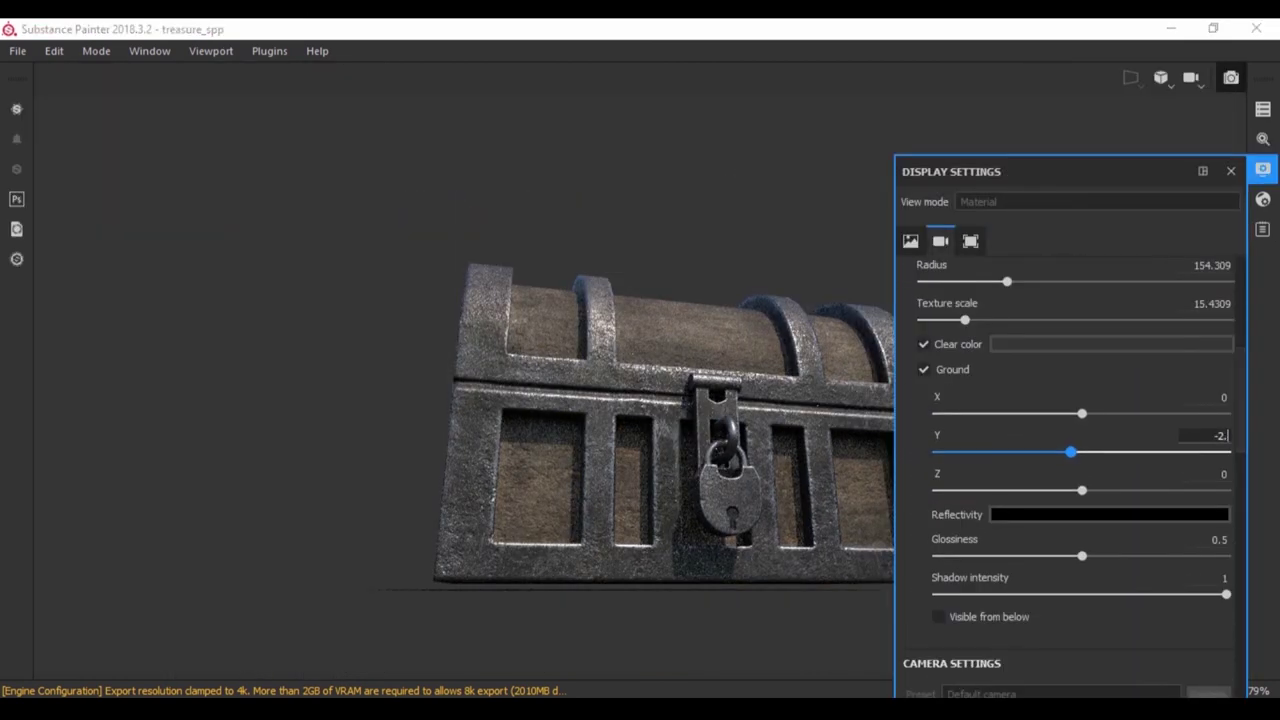
{"action": "type", "text": "54"}
{"action": "key", "text": "Return"}
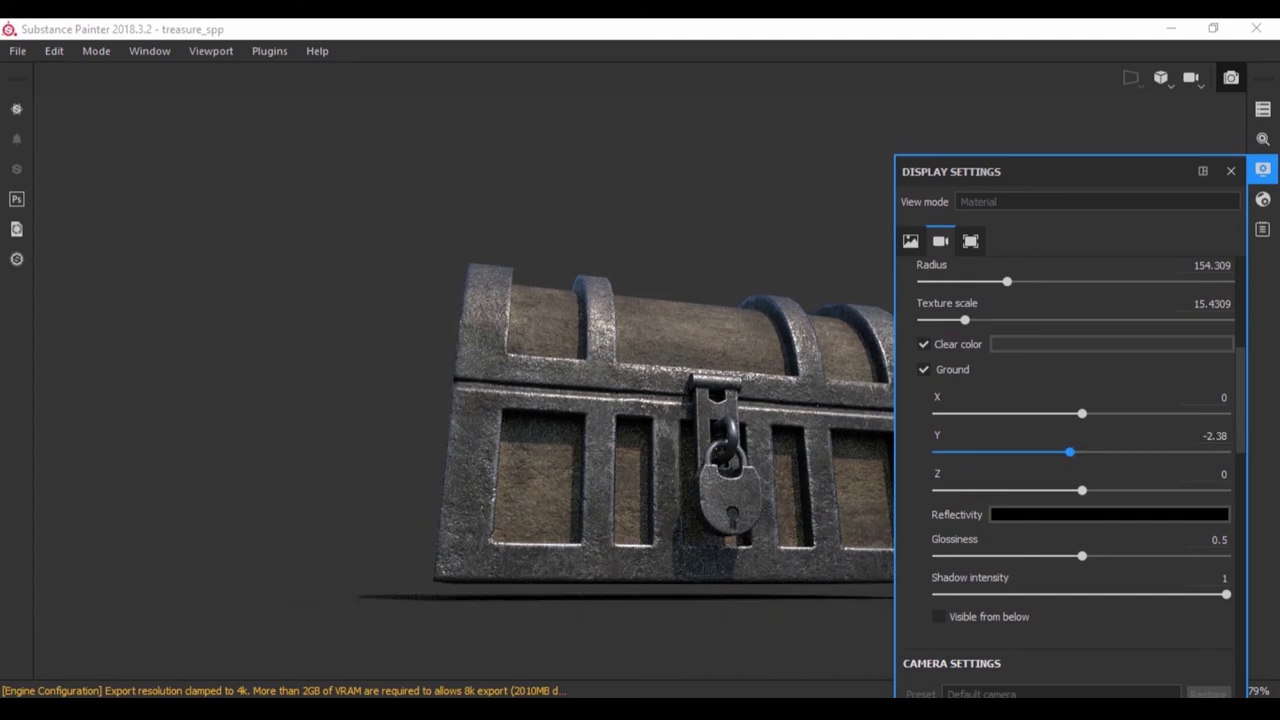
{"action": "type", "text": "3"}
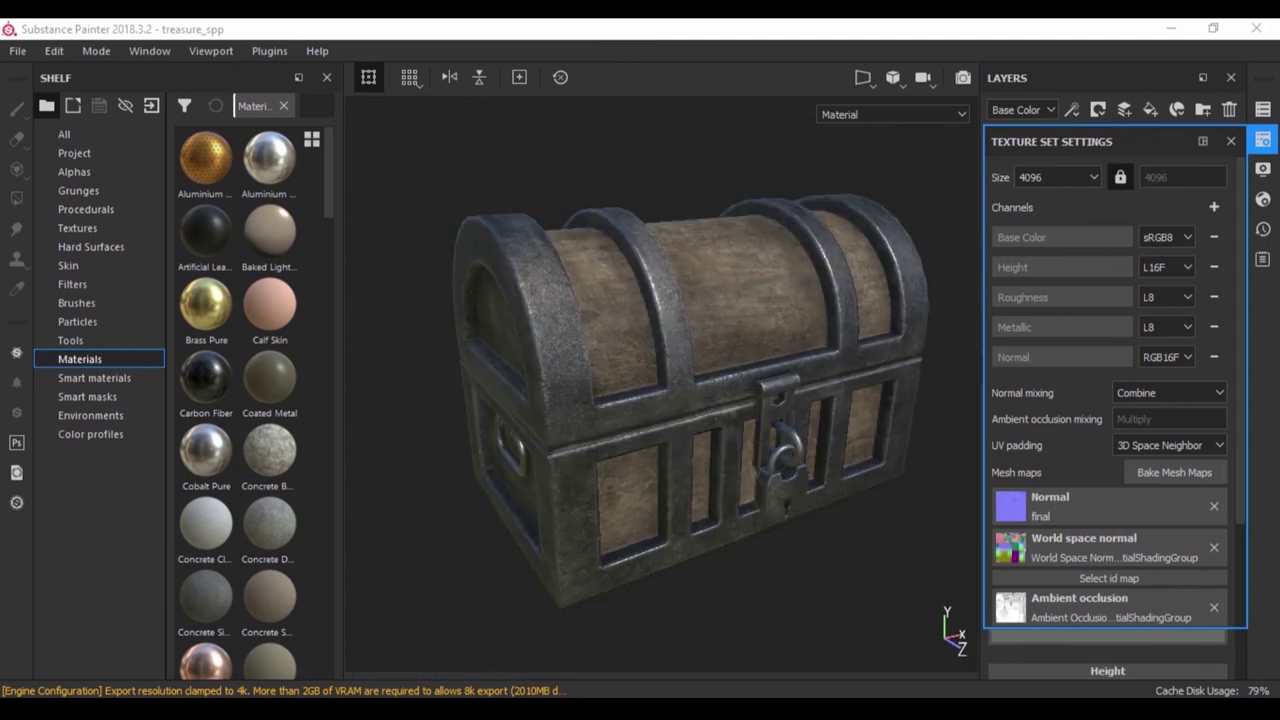
- Close Texture Set Settings and view the chest with its ground shadow in Iray
{"action": "left_click", "coordinate": [1231, 141]}
{"action": "key", "text": "F10"}
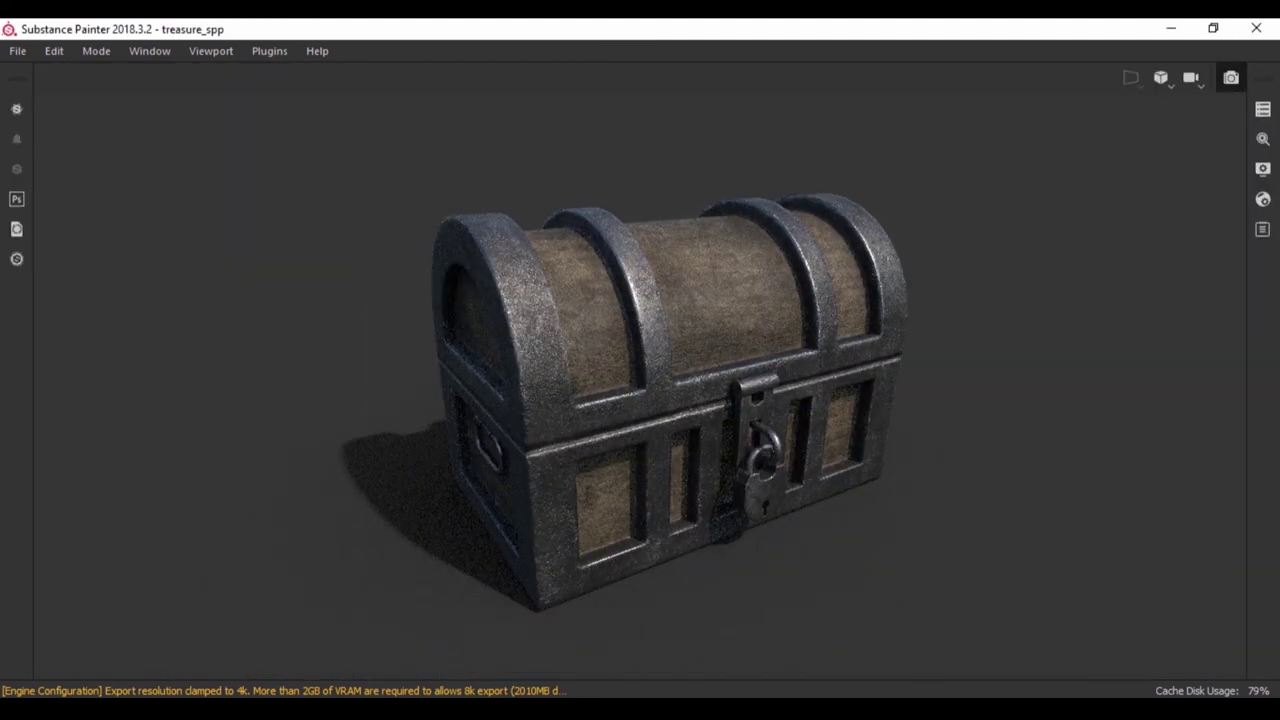